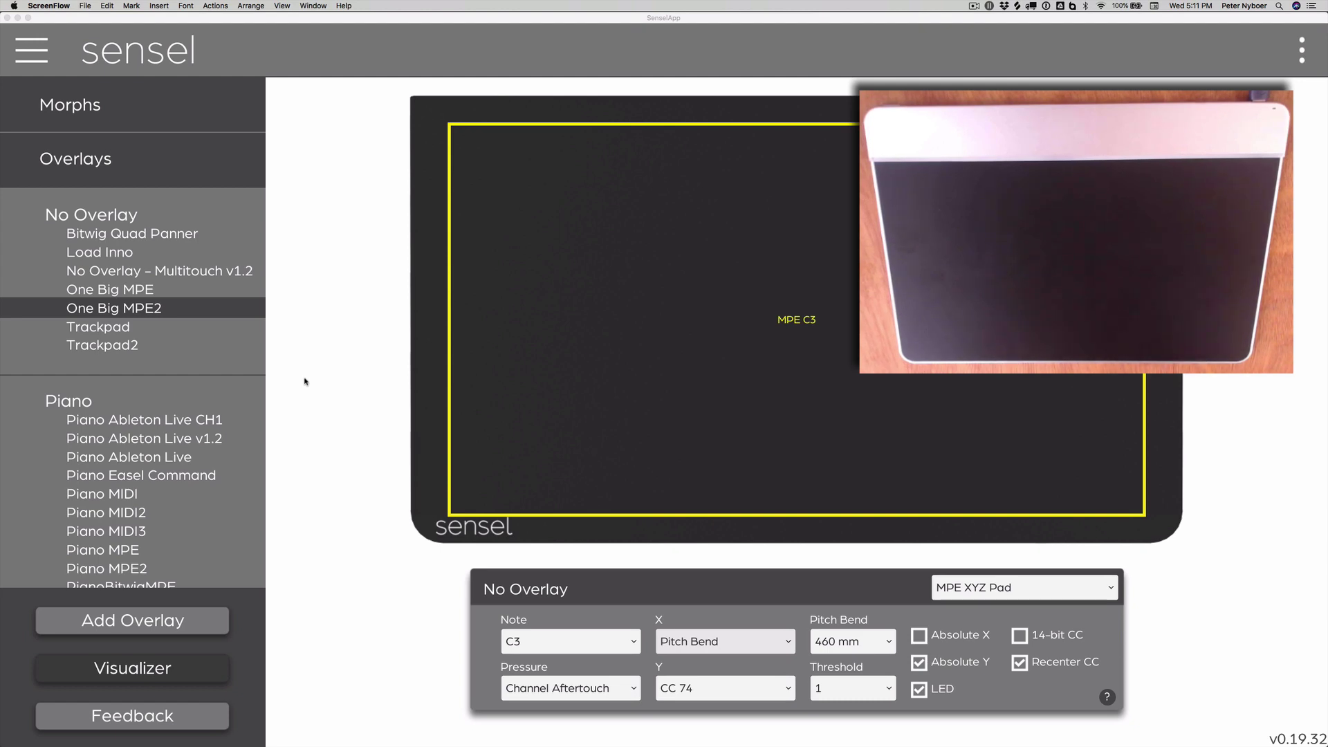
In the Sensel app, edit the One Big MPE2 map and keep the big pad as MPE XYZ Pad.
{"action": "left_click", "coordinate": [304, 381]}
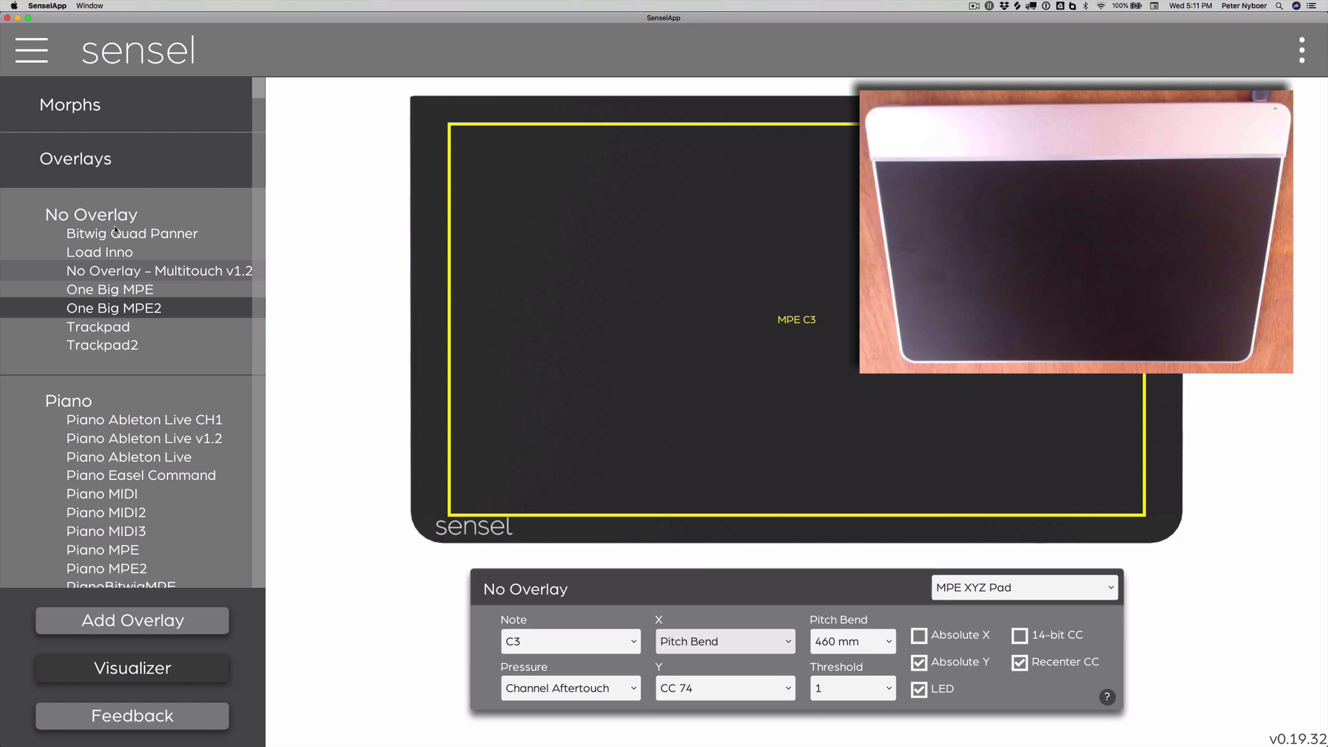
{"action": "left_click", "coordinate": [132, 620]}
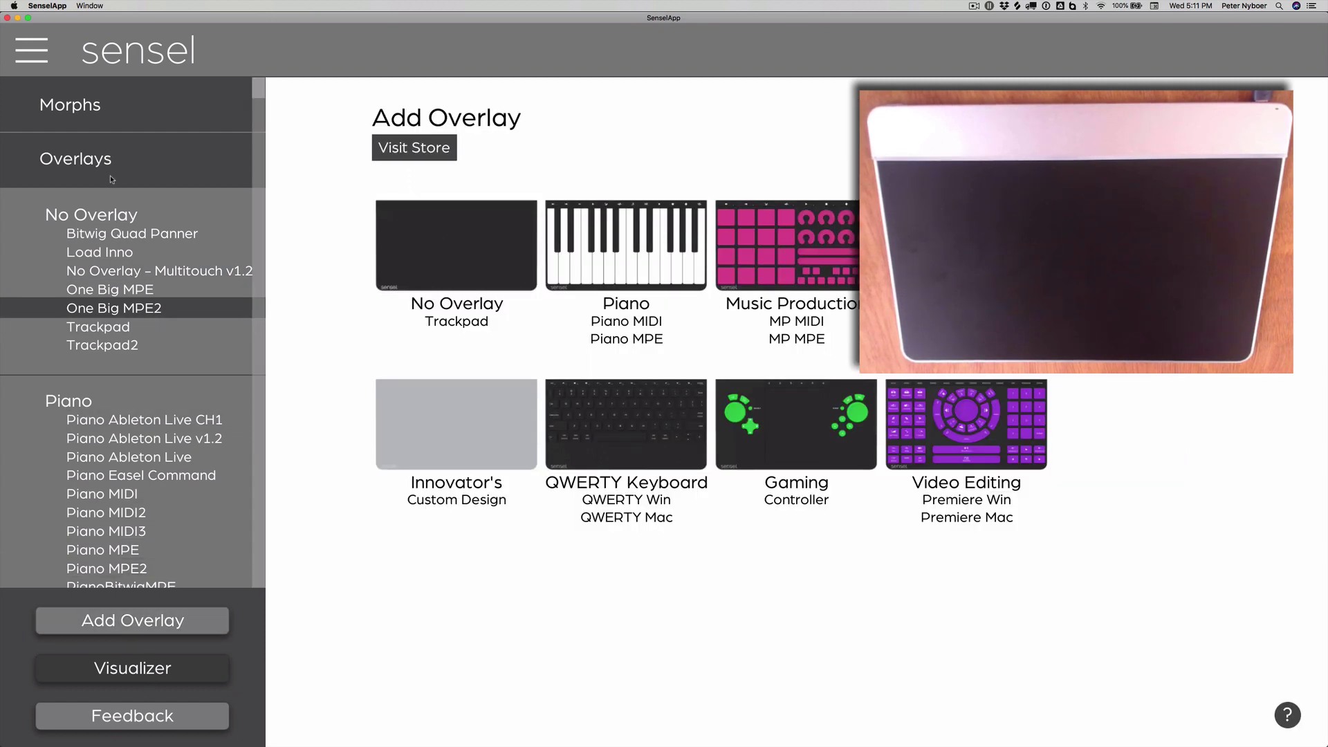
{"action": "left_click", "coordinate": [119, 311]}
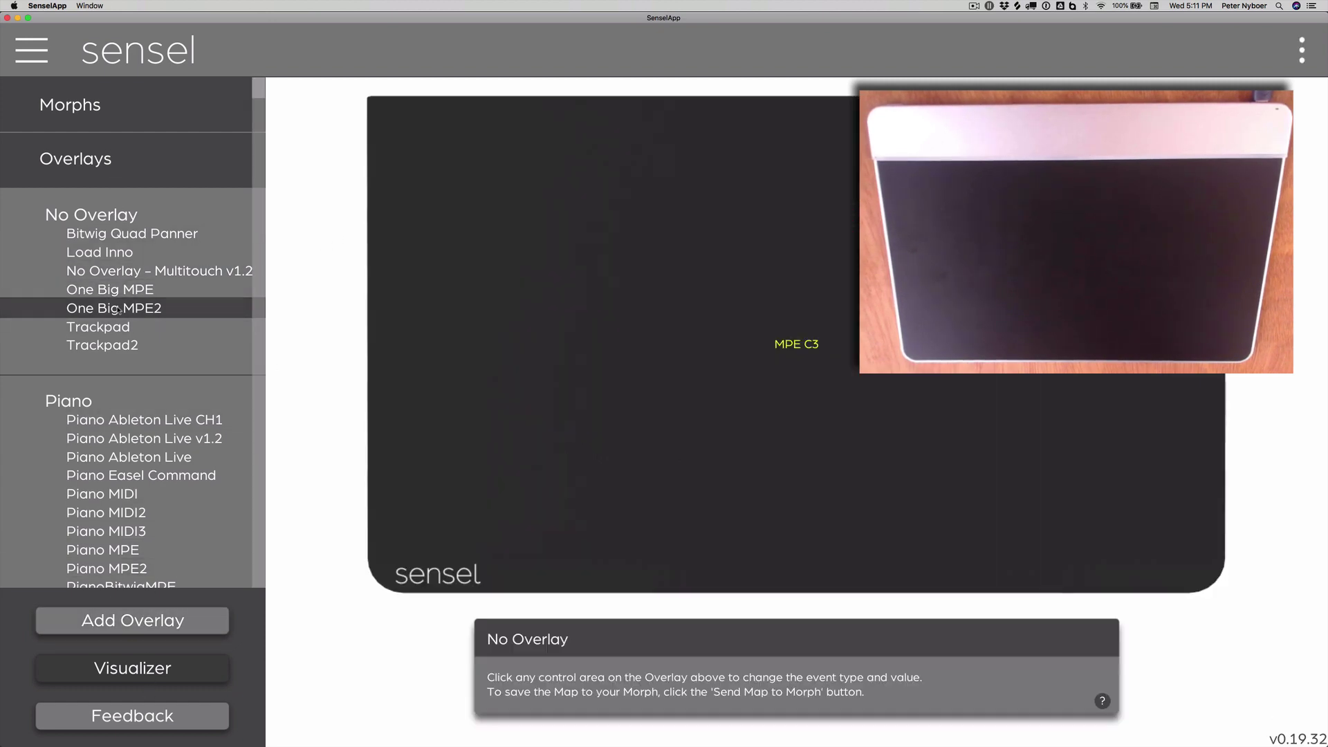
{"action": "left_click", "coordinate": [696, 331]}
{"action": "left_click", "coordinate": [978, 600]}
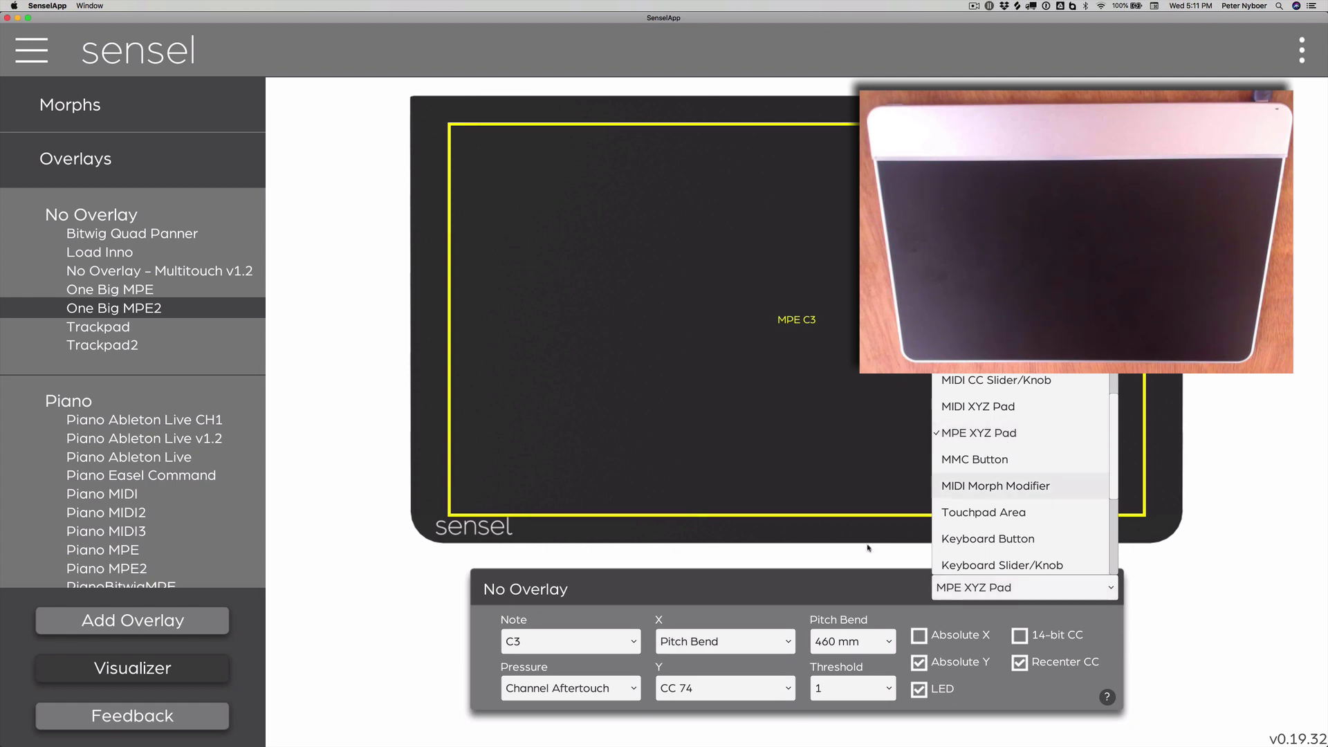
{"action": "left_click", "coordinate": [842, 564]}
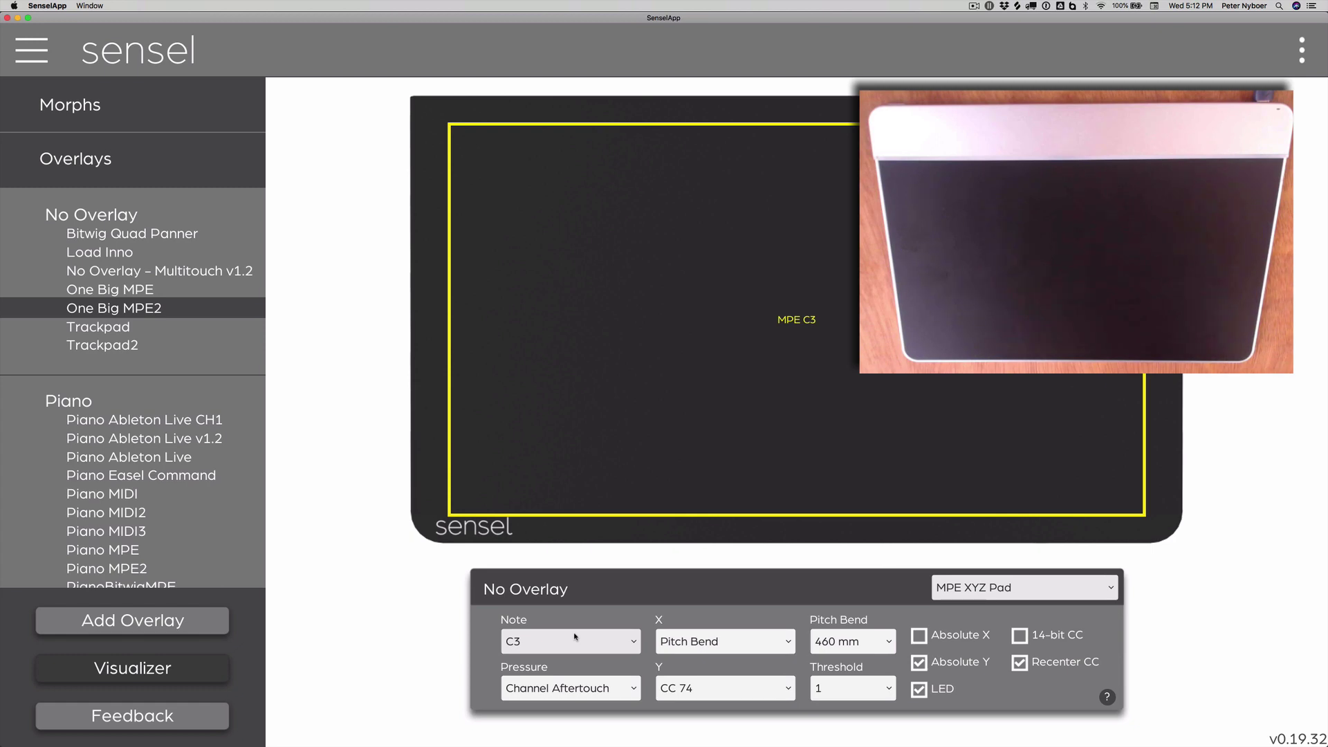
Back in Bitwig, show the Buchla layer's chain and select the Sensel Big MPE Pad Parser.
{"action": "key", "text": "super+Tab"}
{"action": "key", "text": "super+Tab"}
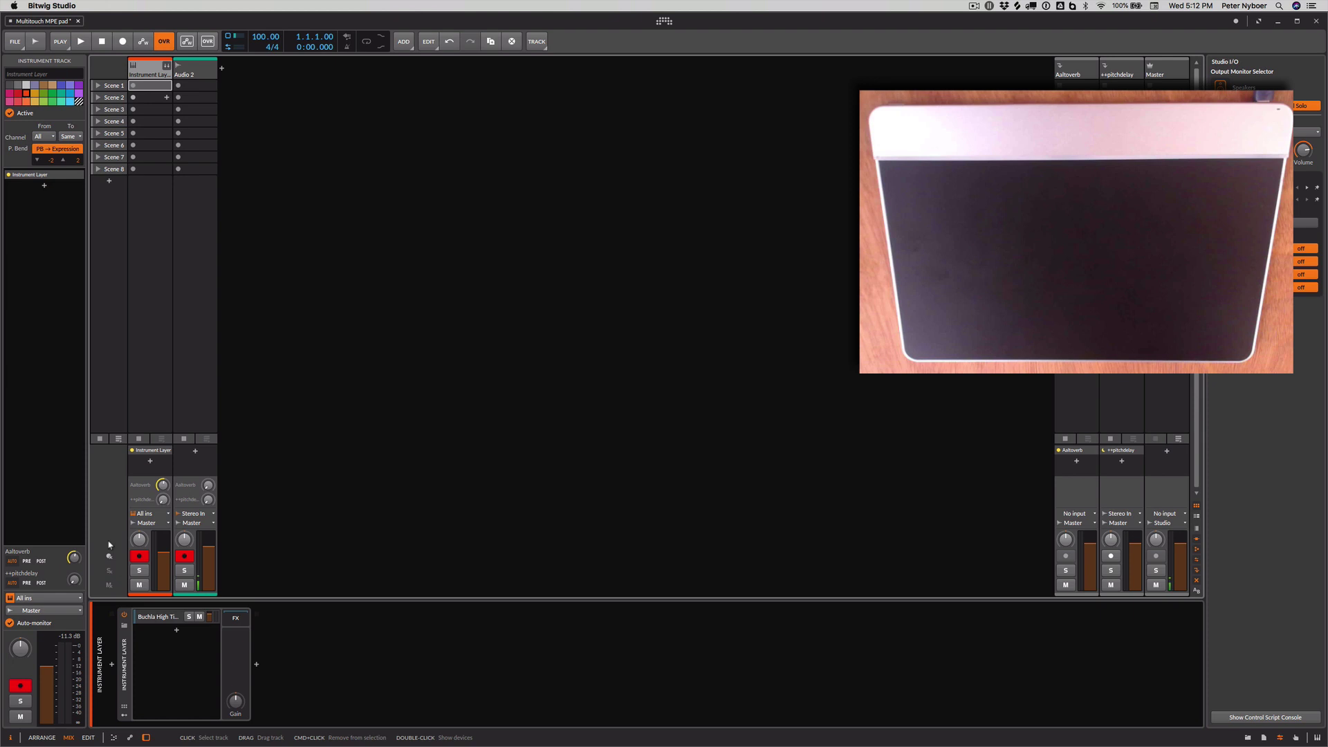
{"action": "left_click", "coordinate": [121, 678]}
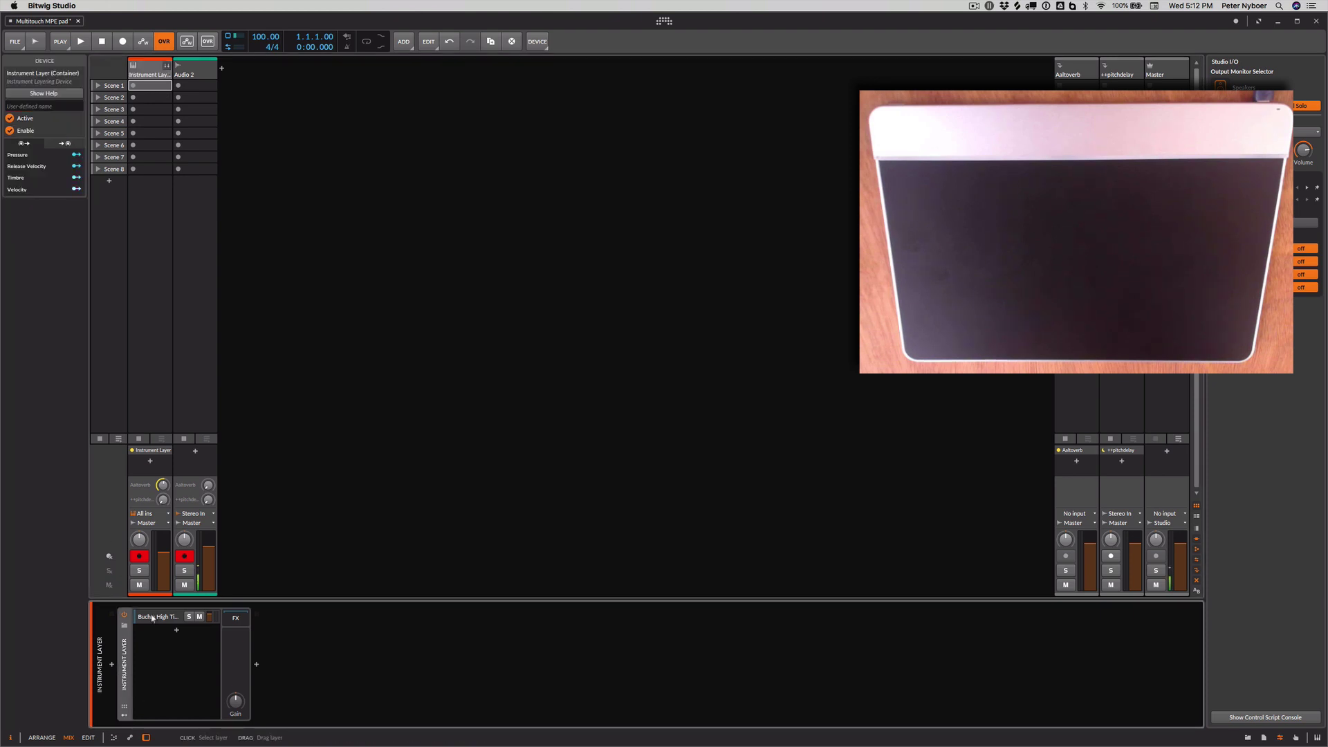
{"action": "left_click", "coordinate": [152, 617]}
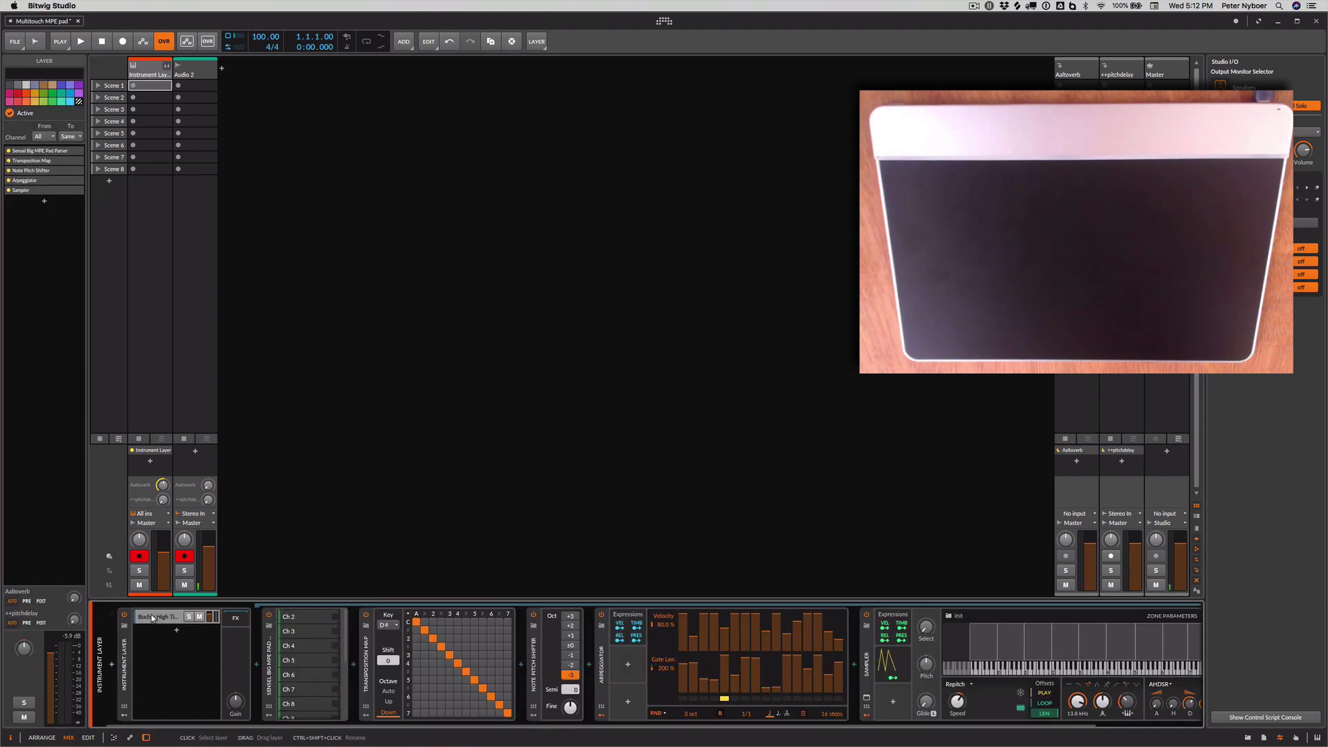
{"action": "left_click", "coordinate": [268, 679]}
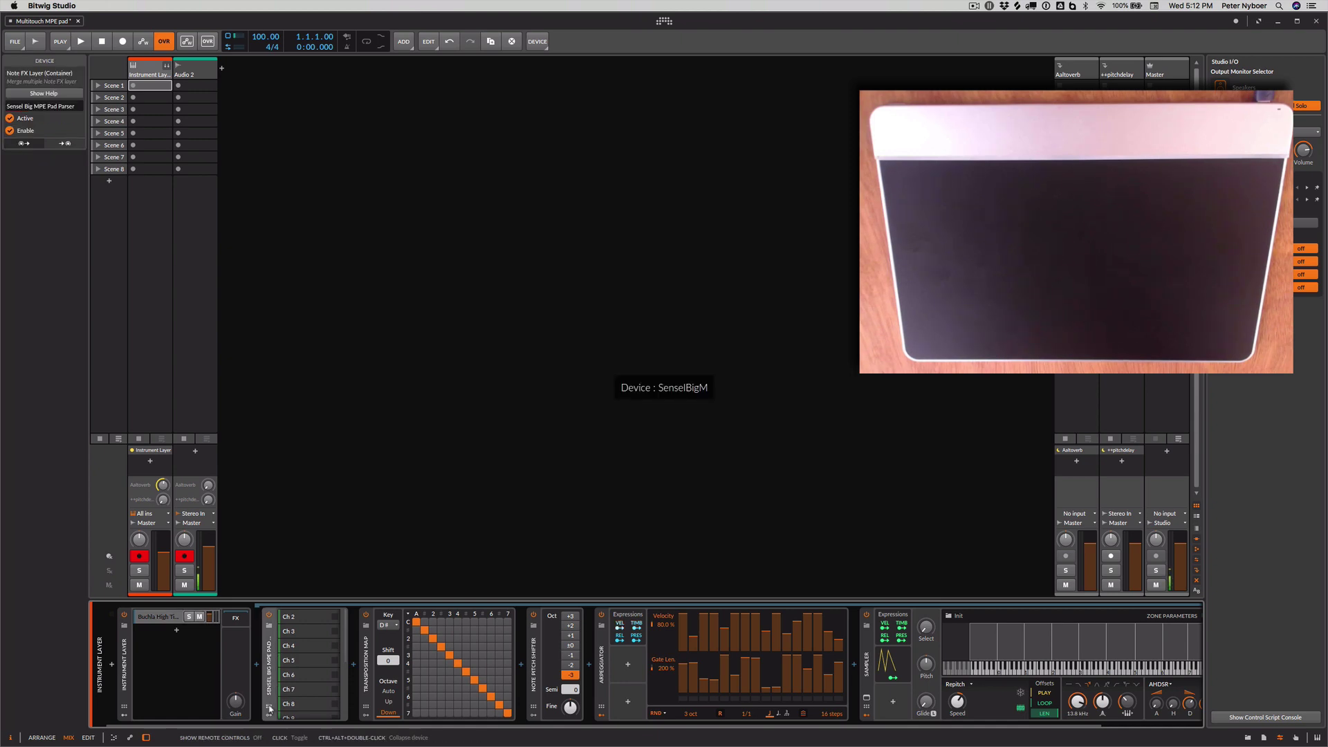
Create a new instrument track loaded with FM-4, filtering the browser to Creator Bitwig.
{"action": "double_click", "coordinate": [222, 68]}
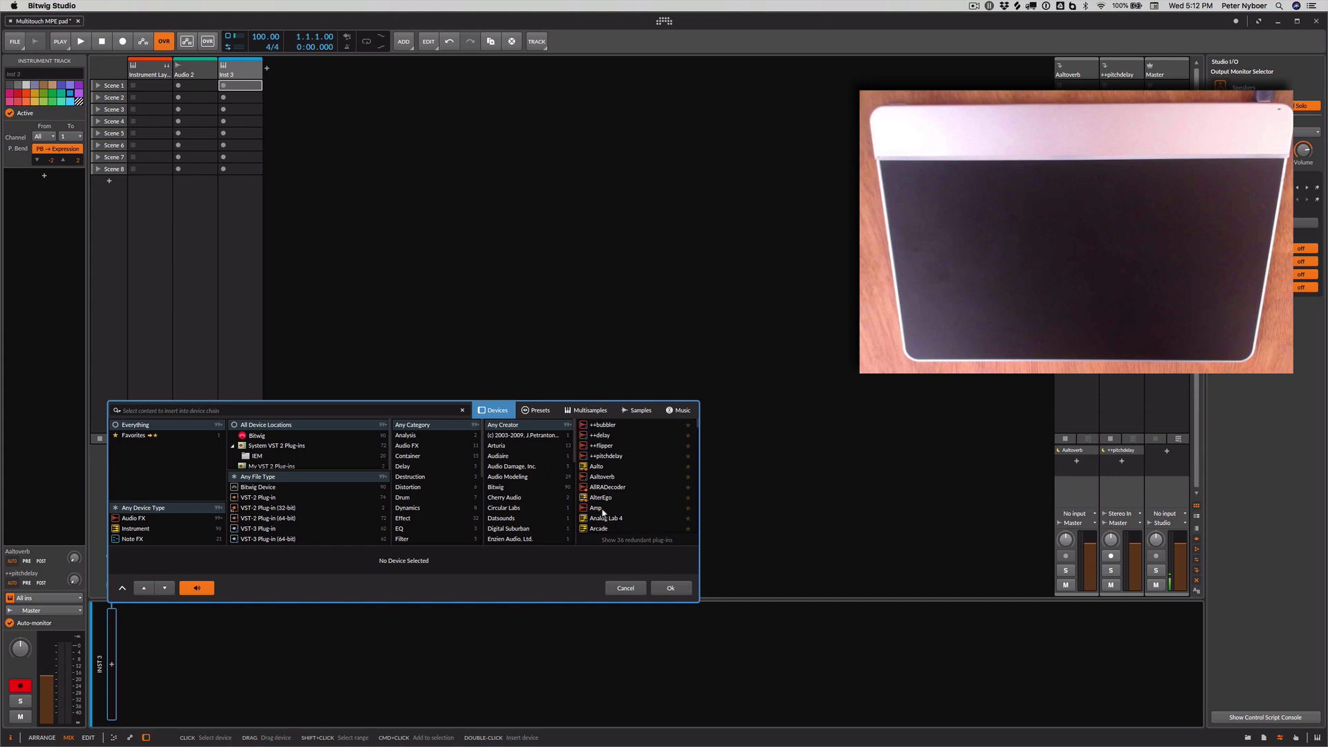
{"action": "scroll", "coordinate": [601, 527], "scroll_direction": "down", "scroll_amount": 6}
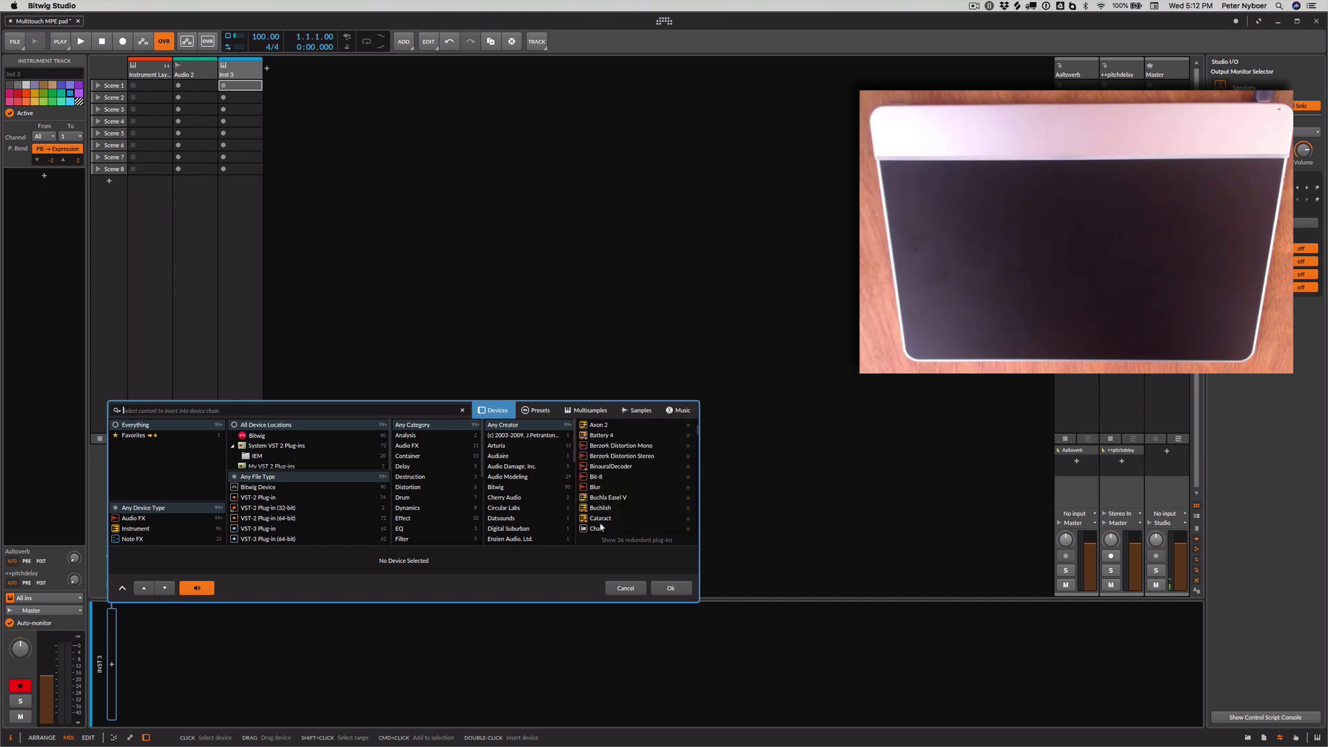
{"action": "scroll", "coordinate": [600, 525], "scroll_direction": "down", "scroll_amount": 3}
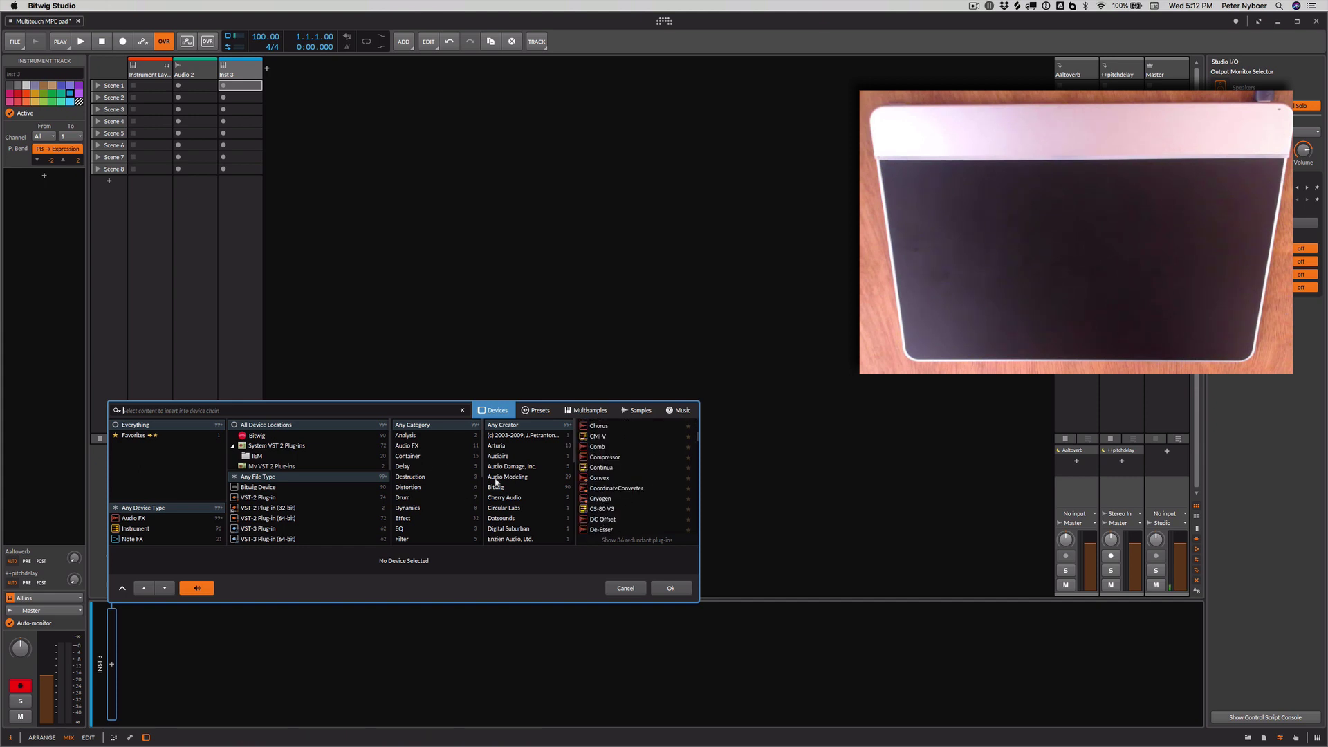
{"action": "left_click", "coordinate": [539, 489]}
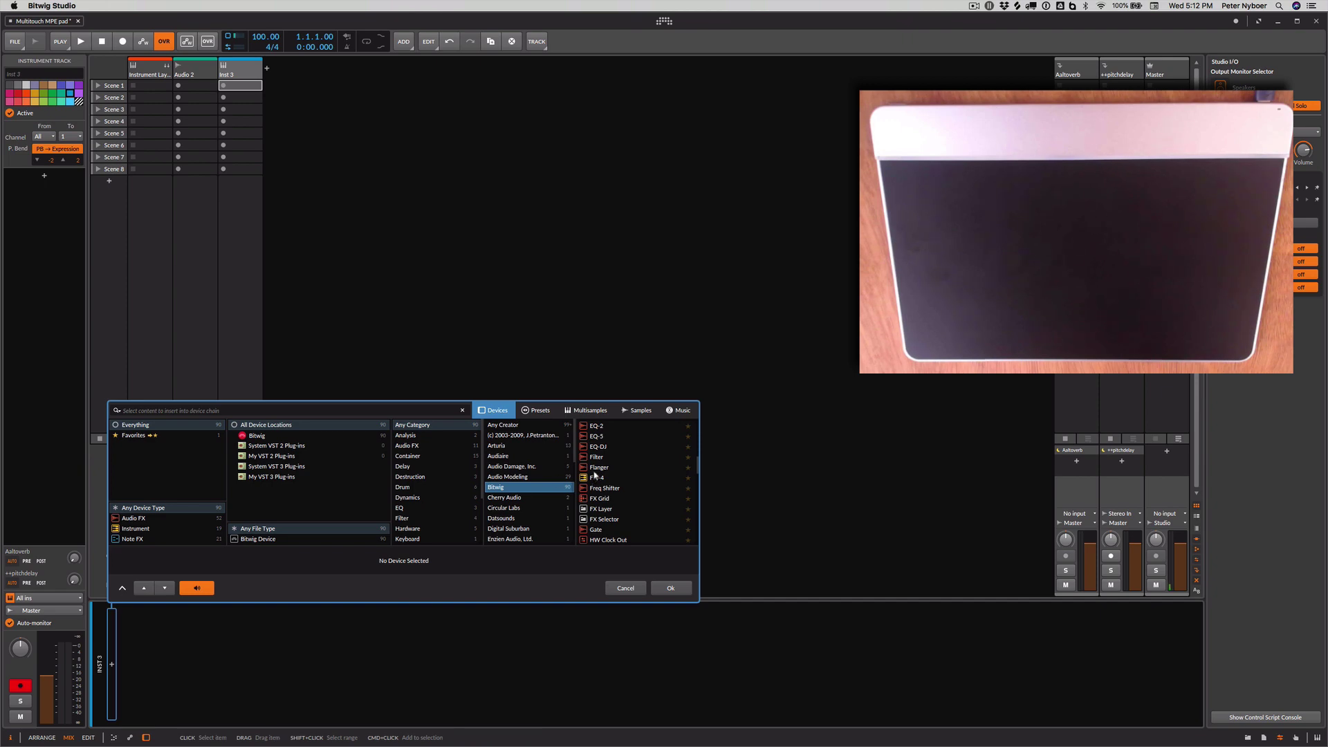
{"action": "left_click", "coordinate": [596, 477]}
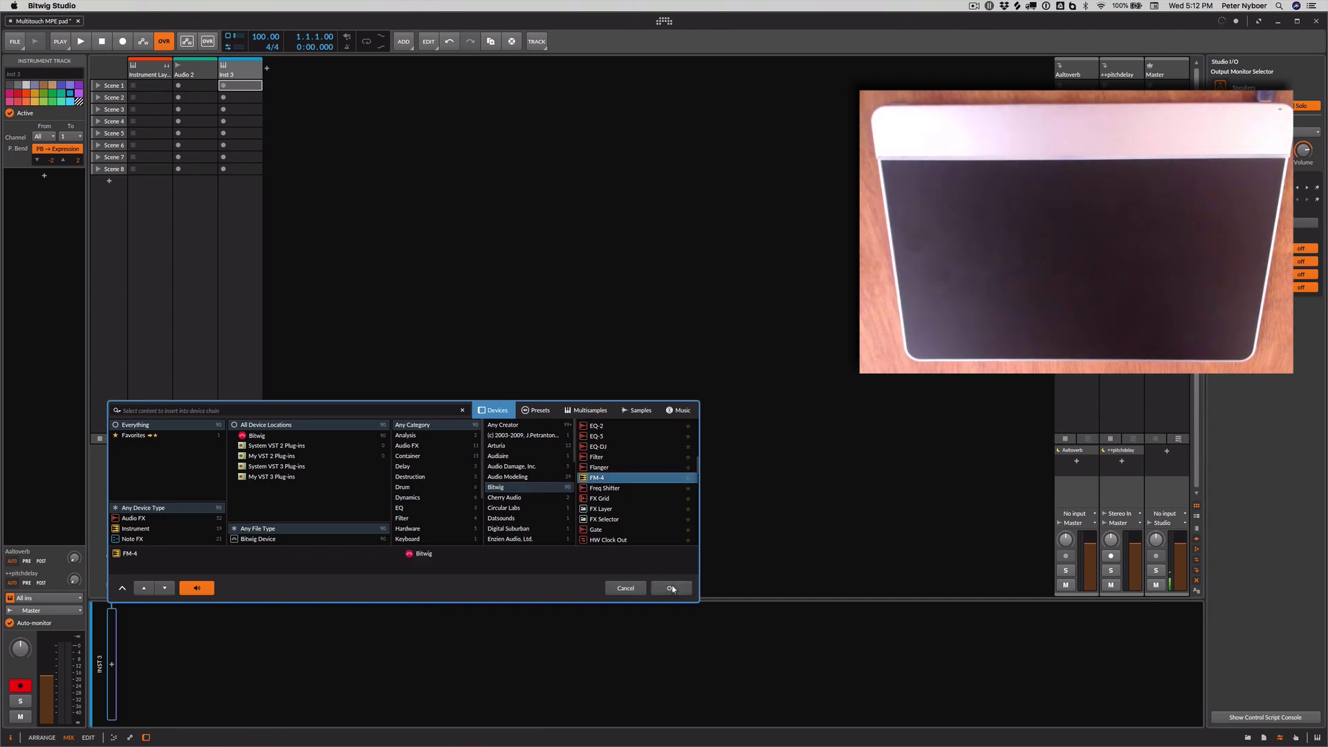
{"action": "key", "text": "Return"}
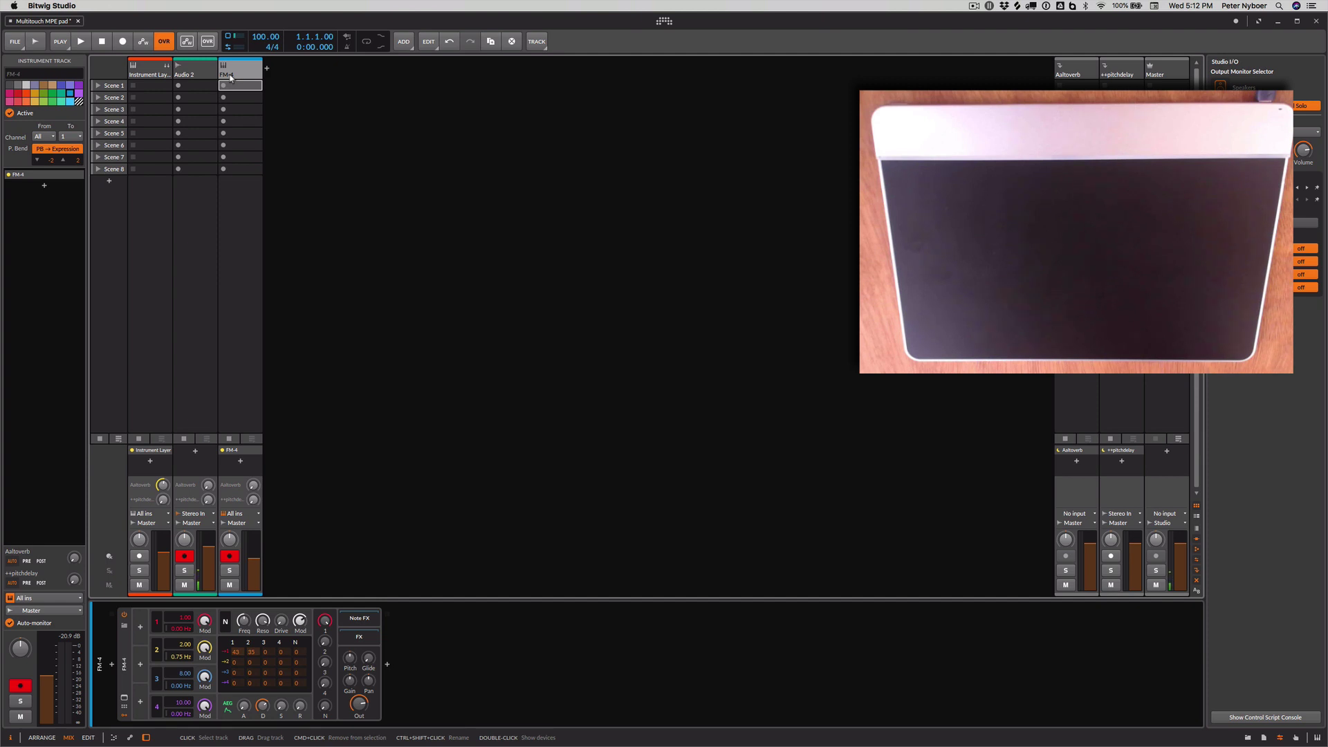
Insert a Channel Filter note effect ahead of FM-4, after previewing Note Filter and Channel Map.
{"action": "left_click", "coordinate": [110, 665]}
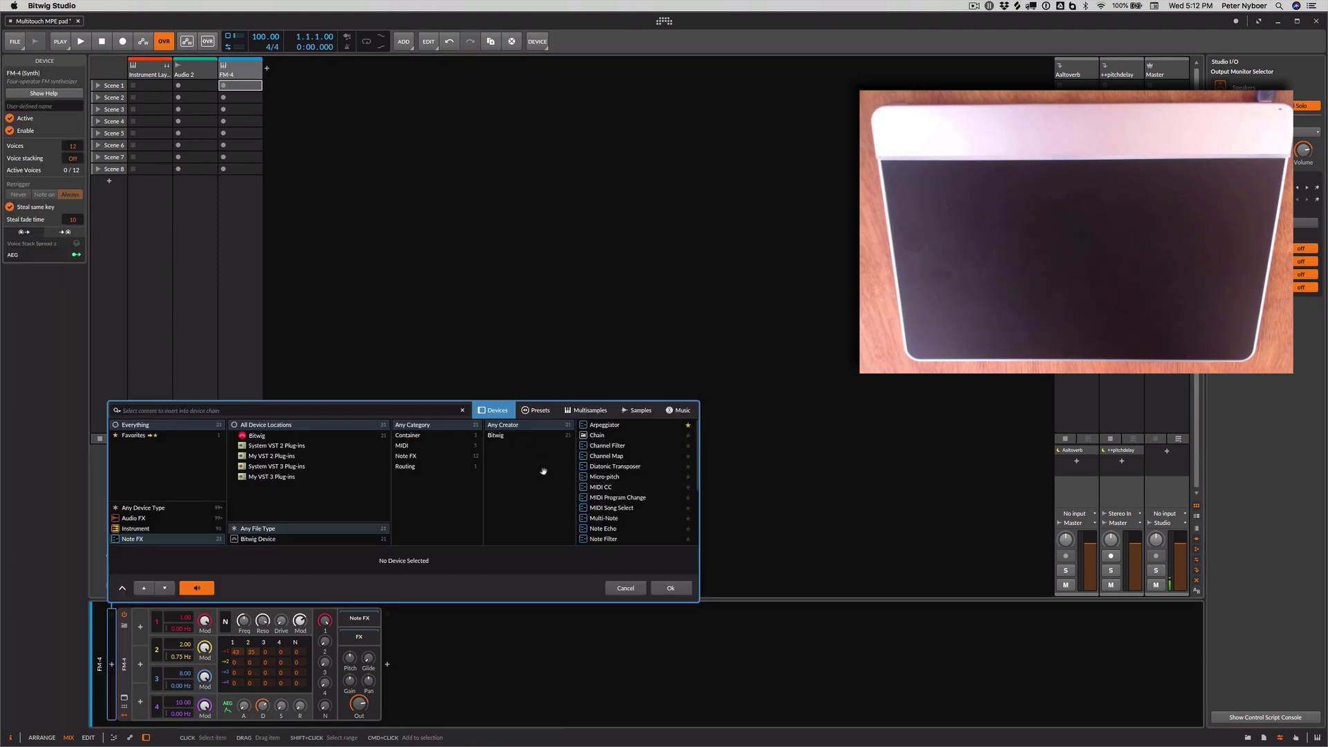
{"action": "scroll", "coordinate": [585, 508], "scroll_direction": "down", "scroll_amount": 2}
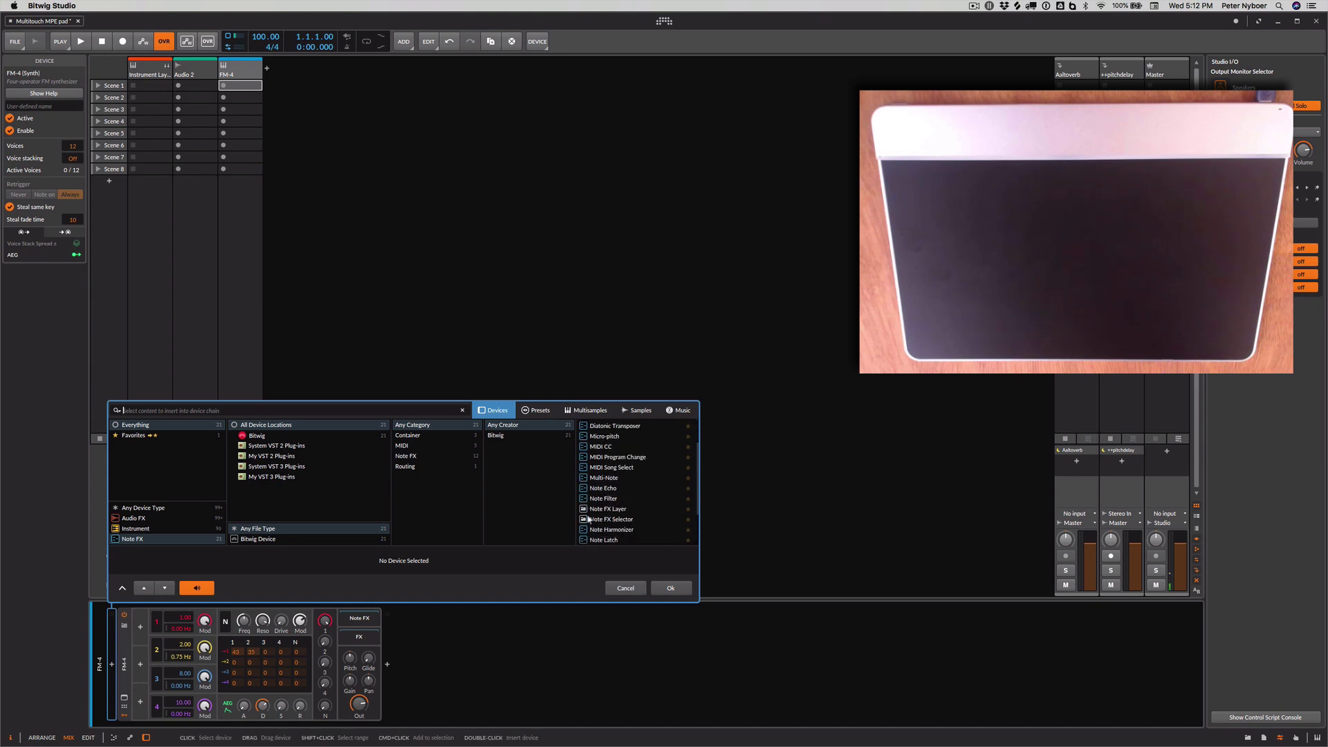
{"action": "scroll", "coordinate": [588, 519], "scroll_direction": "down", "scroll_amount": 3}
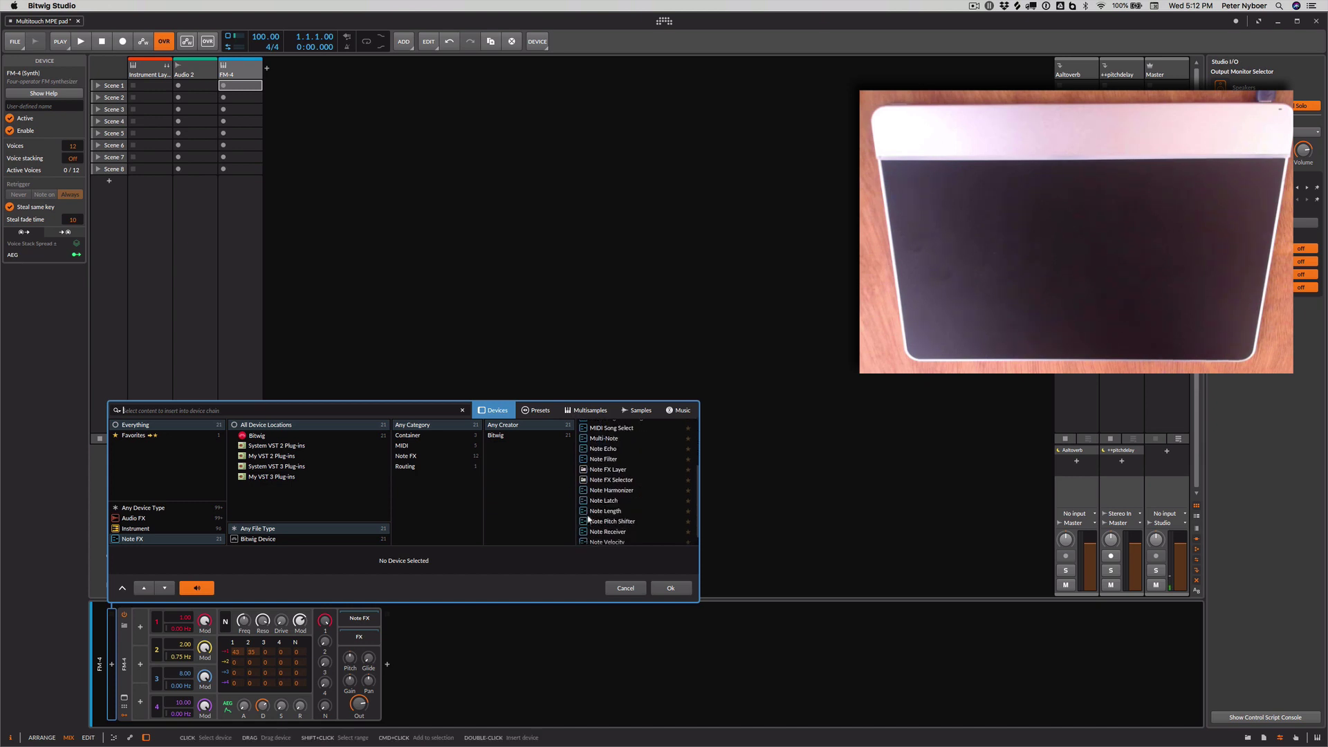
{"action": "scroll", "coordinate": [588, 519], "scroll_direction": "up", "scroll_amount": 4}
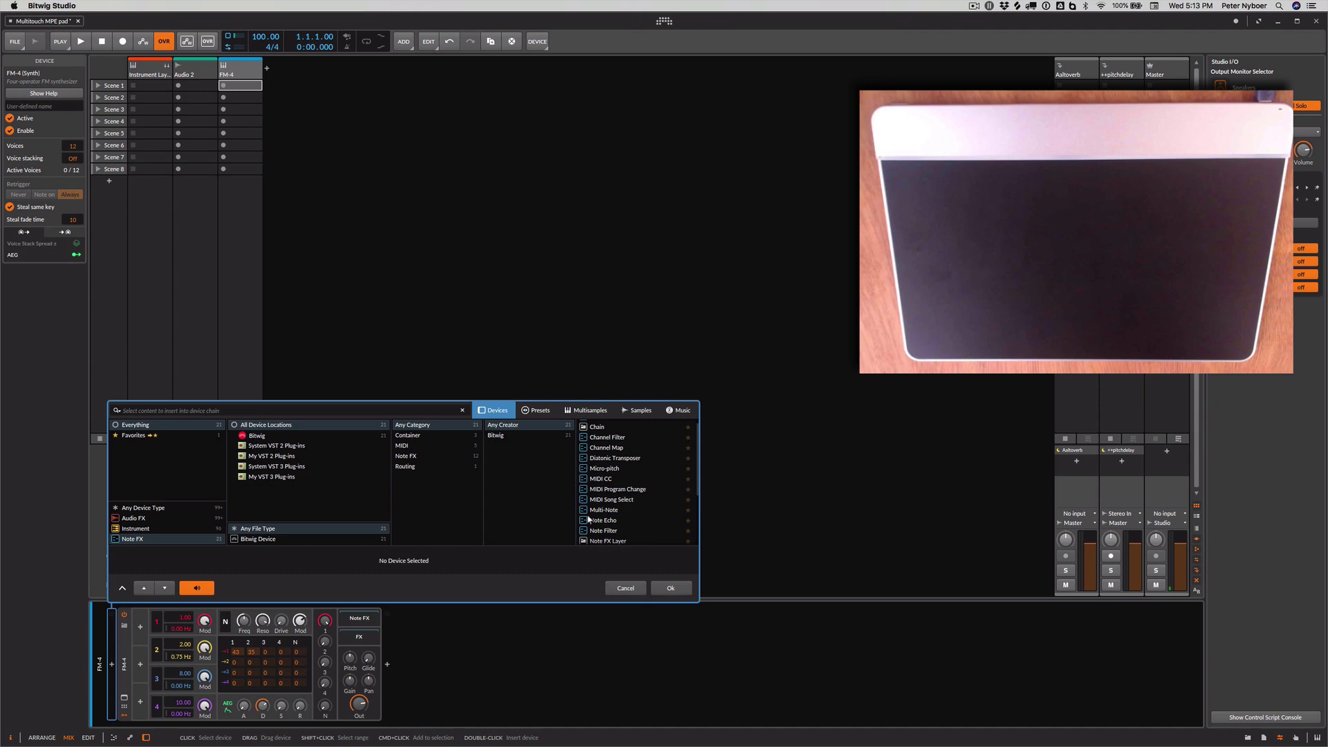
{"action": "left_click", "coordinate": [598, 514]}
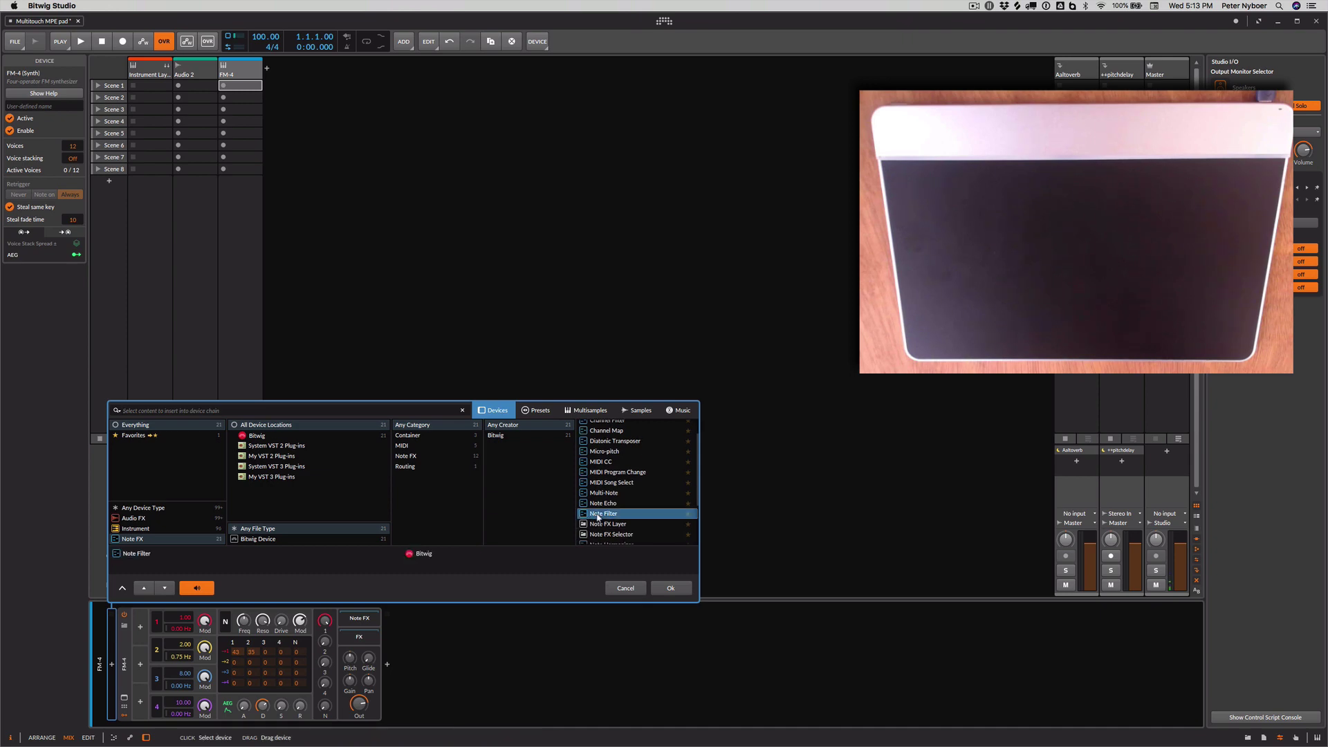
{"action": "scroll", "coordinate": [598, 517], "scroll_direction": "up", "scroll_amount": 3}
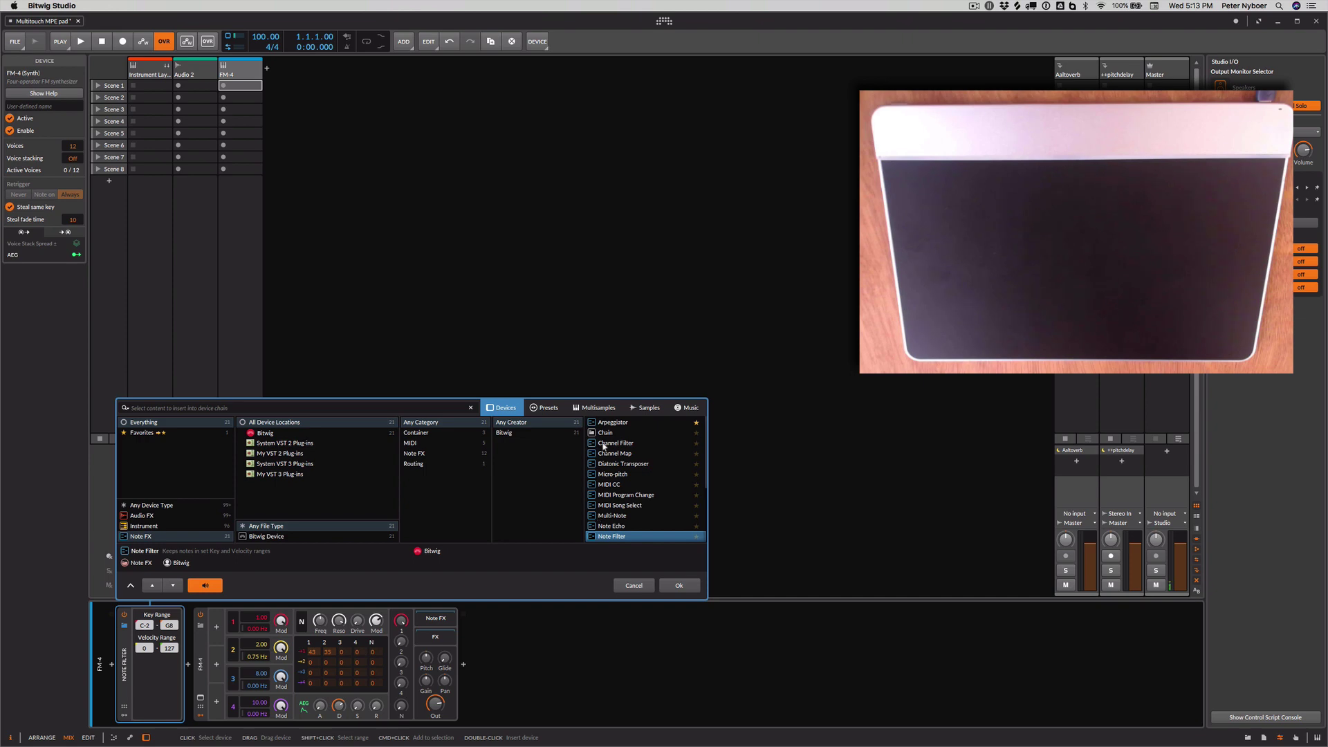
{"action": "left_click", "coordinate": [606, 453]}
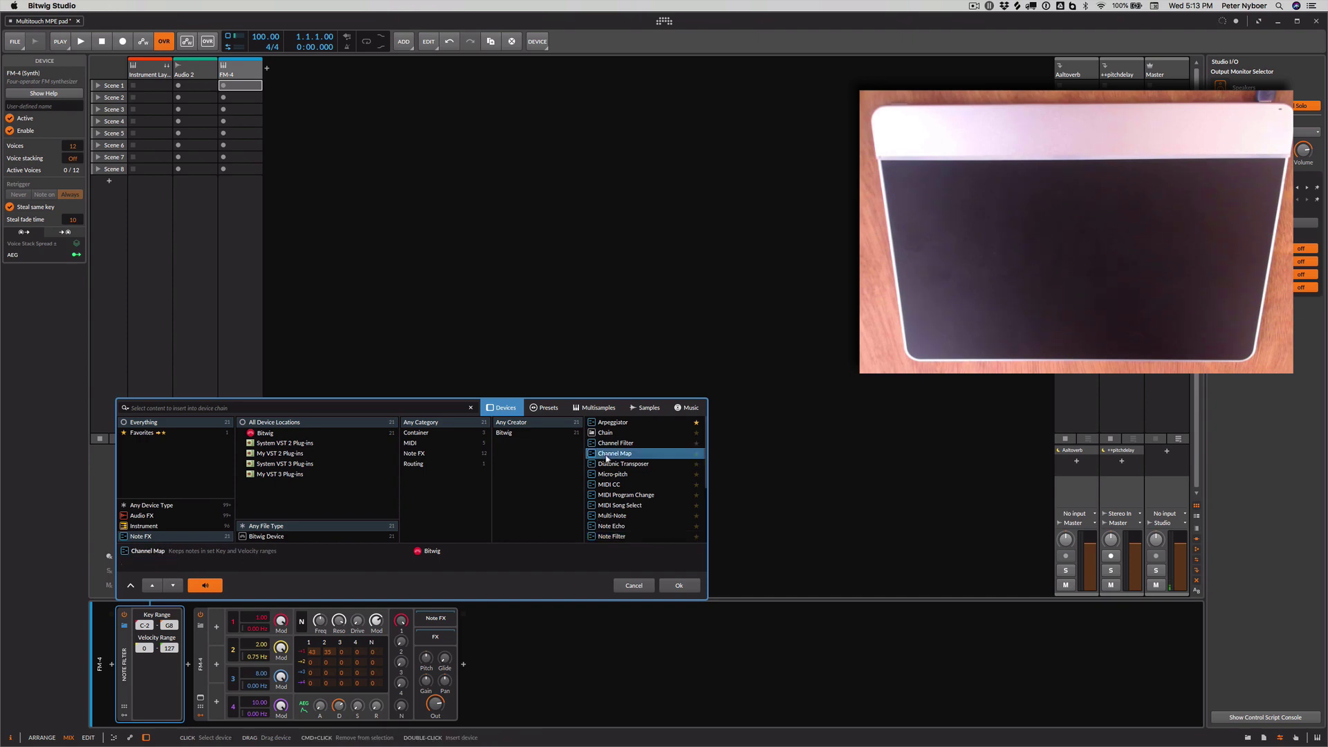
{"action": "left_click", "coordinate": [605, 443]}
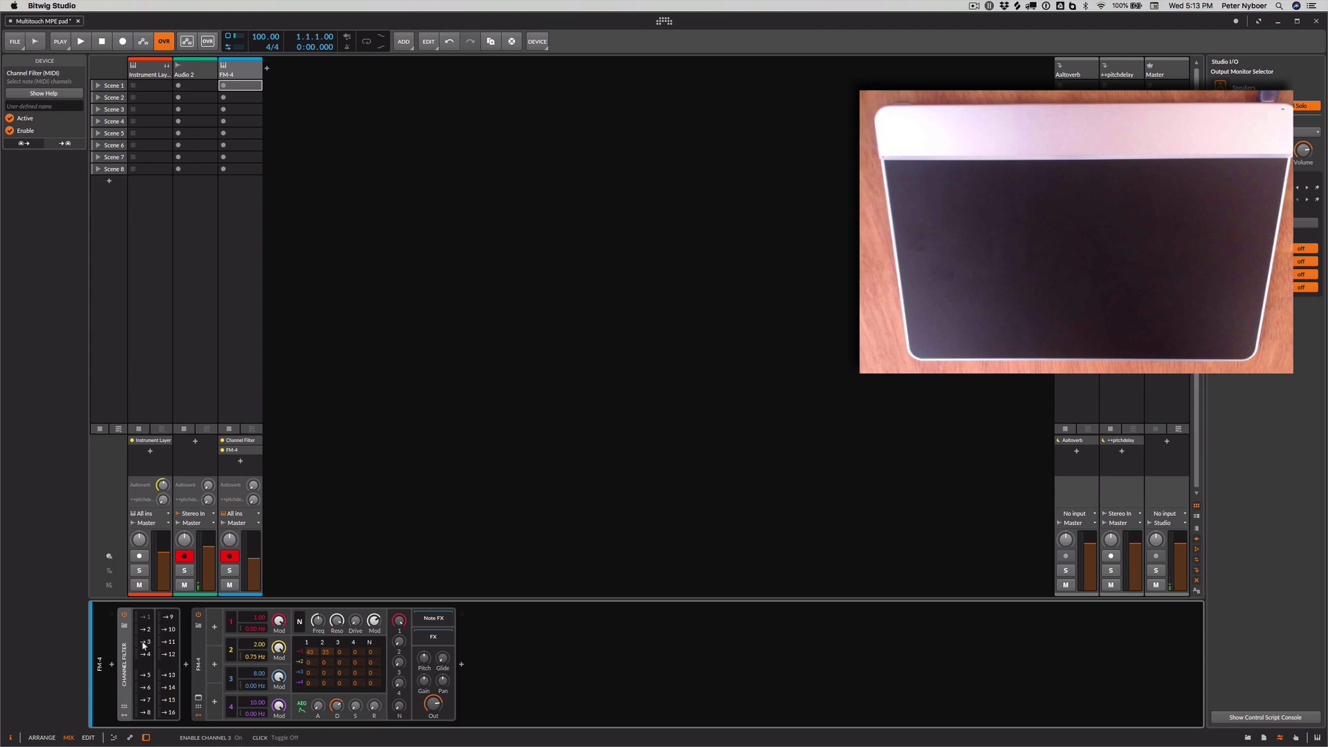
Disable channels 6, 7, 8, 9, 13, 14, 15 and 16 in the Channel Filter.
{"action": "left_click", "coordinate": [145, 687]}
{"action": "left_click", "coordinate": [146, 700]}
{"action": "left_click", "coordinate": [146, 713]}
{"action": "left_click", "coordinate": [168, 712]}
{"action": "left_click", "coordinate": [168, 700]}
{"action": "left_click", "coordinate": [168, 687]}
{"action": "left_click", "coordinate": [168, 675]}
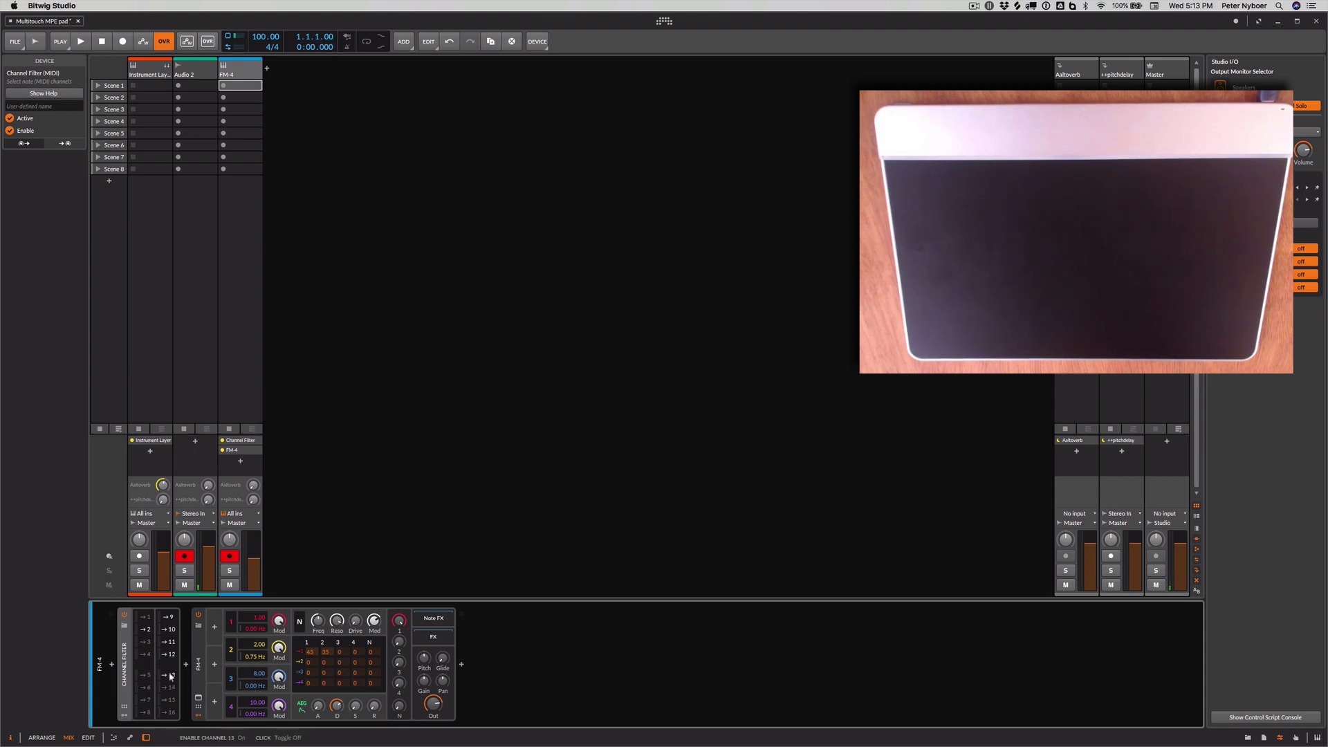
{"action": "left_click", "coordinate": [168, 616]}
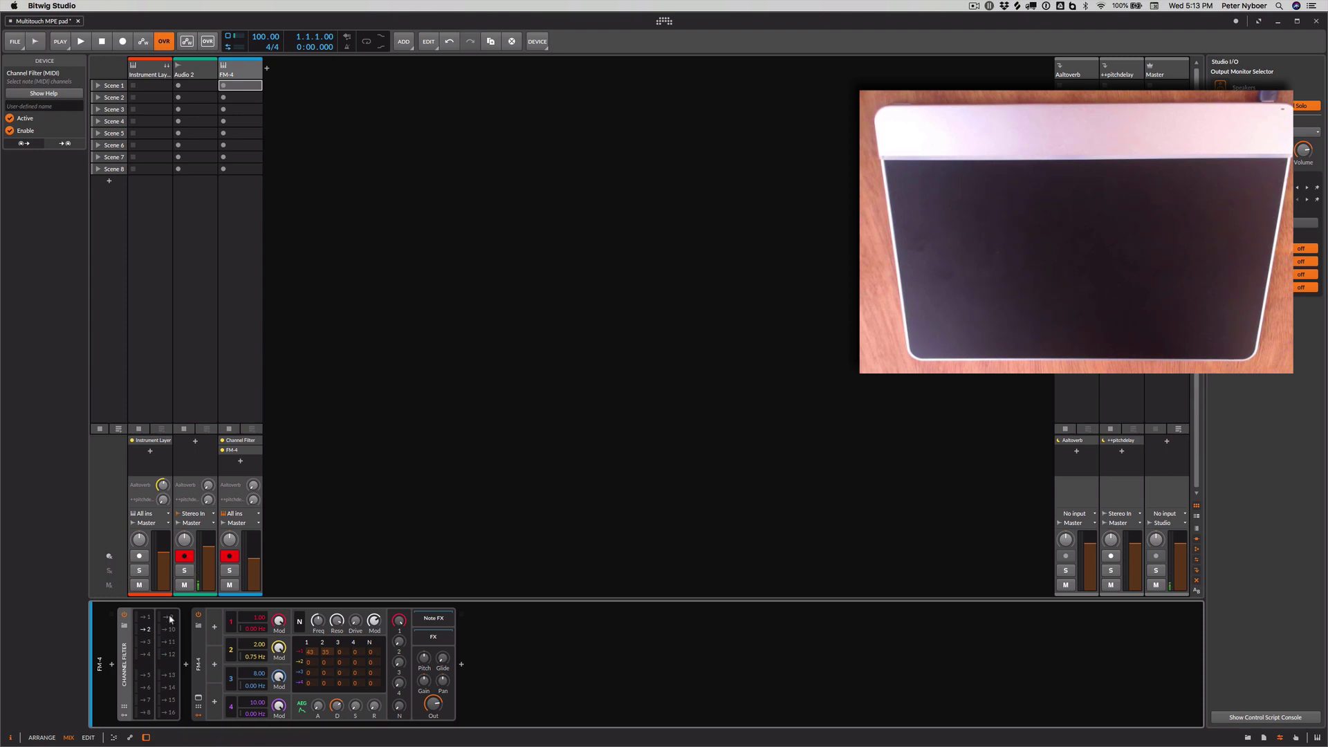
Insert a Note Pitch Shifter after the Channel Filter, leaving its octave shift at 0.
{"action": "left_click", "coordinate": [186, 665]}
{"action": "scroll", "coordinate": [697, 507], "scroll_direction": "down", "scroll_amount": 1}
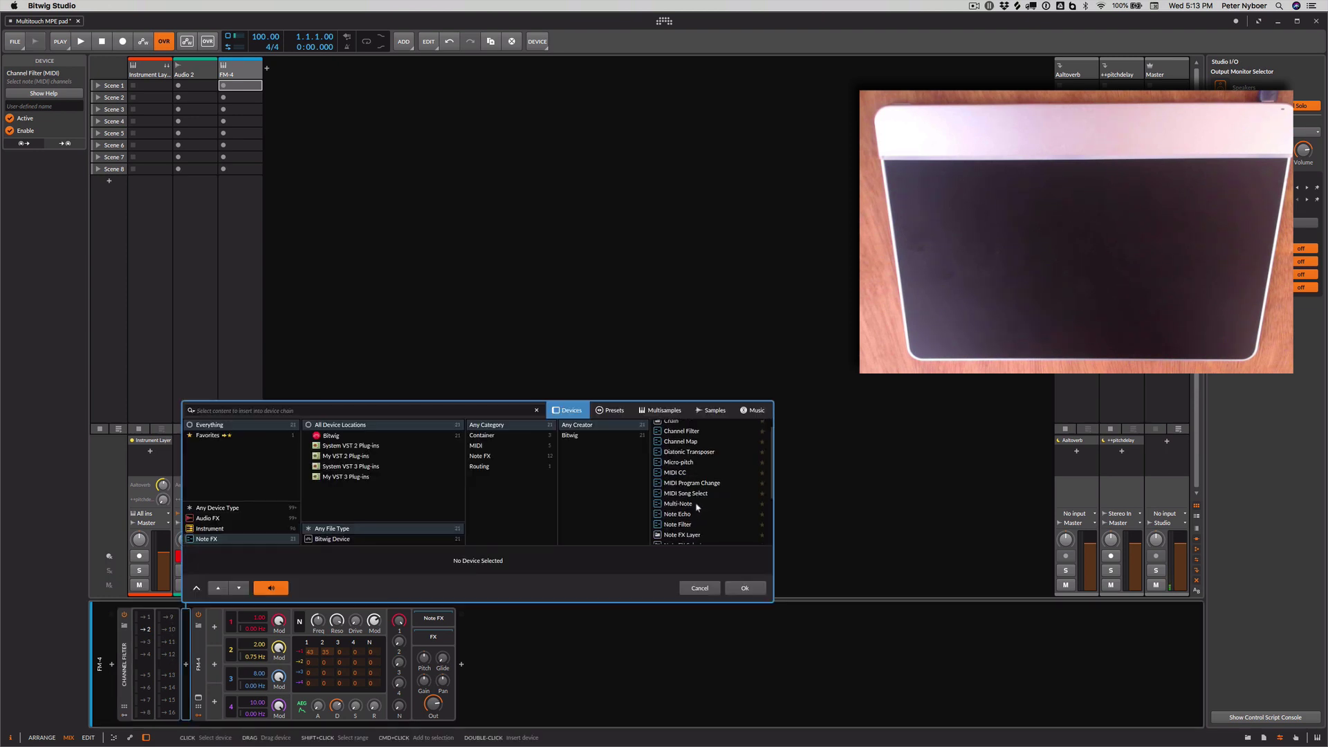
{"action": "scroll", "coordinate": [695, 525], "scroll_direction": "down", "scroll_amount": 5}
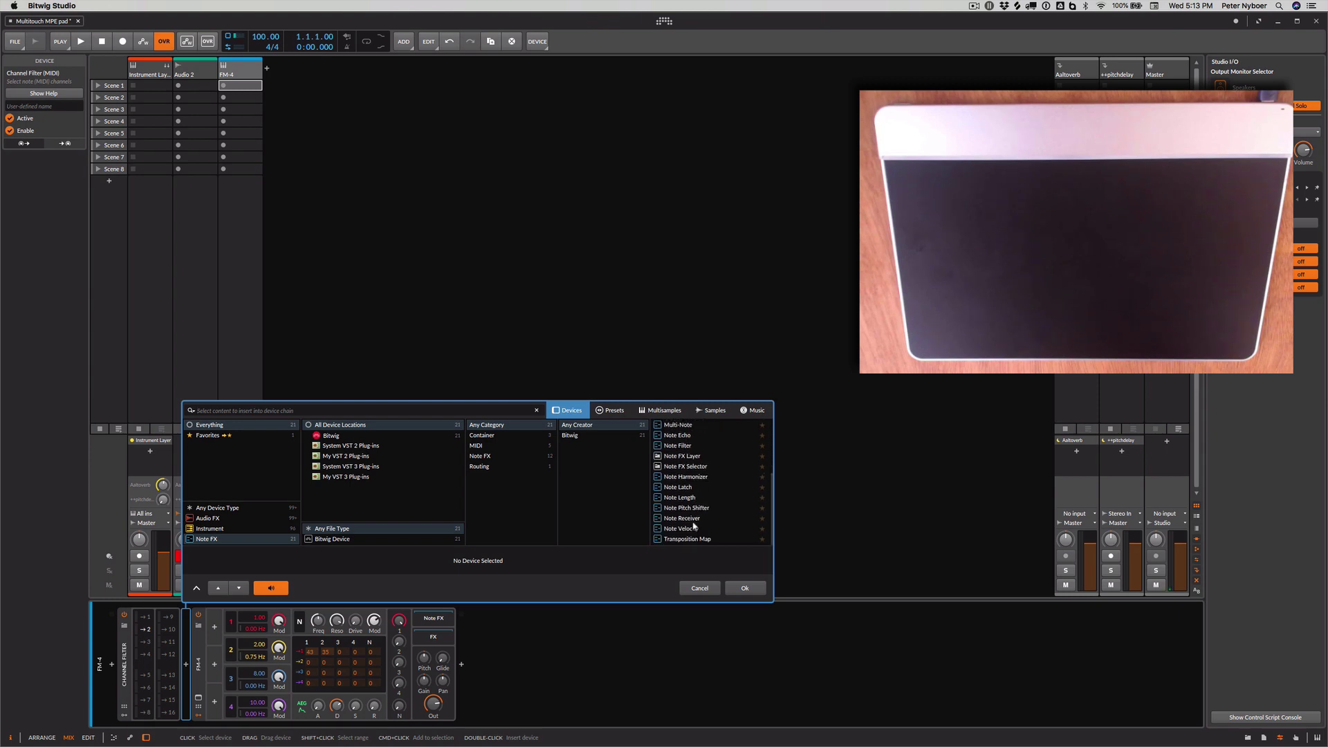
{"action": "left_click", "coordinate": [687, 509]}
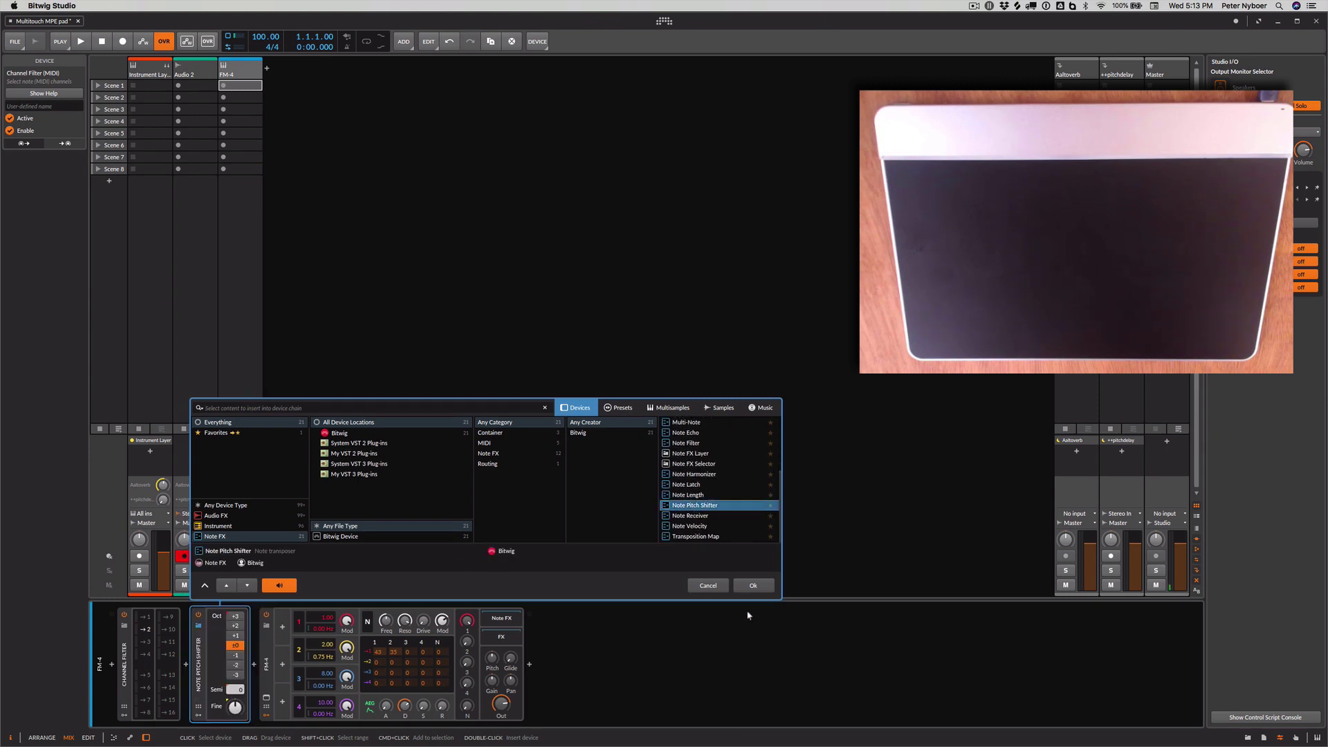
{"action": "left_click", "coordinate": [745, 588]}
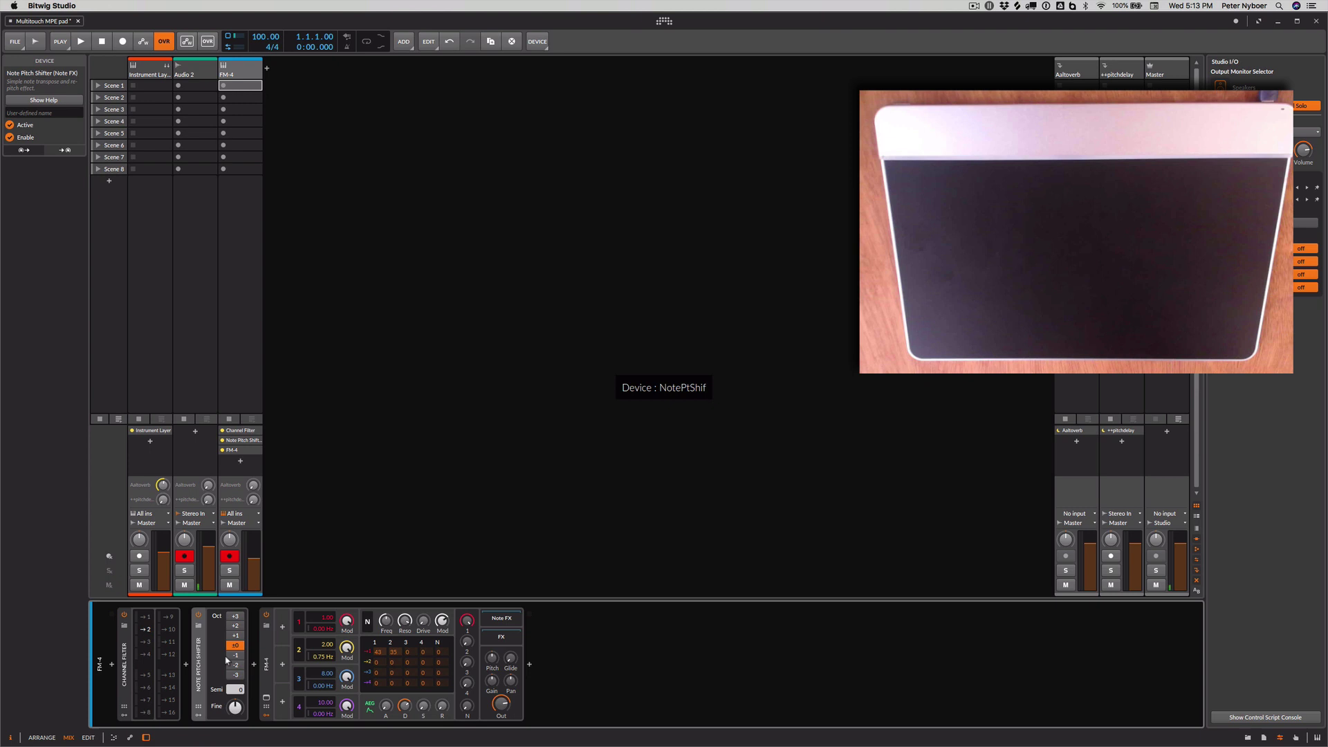
{"action": "left_click", "coordinate": [236, 637]}
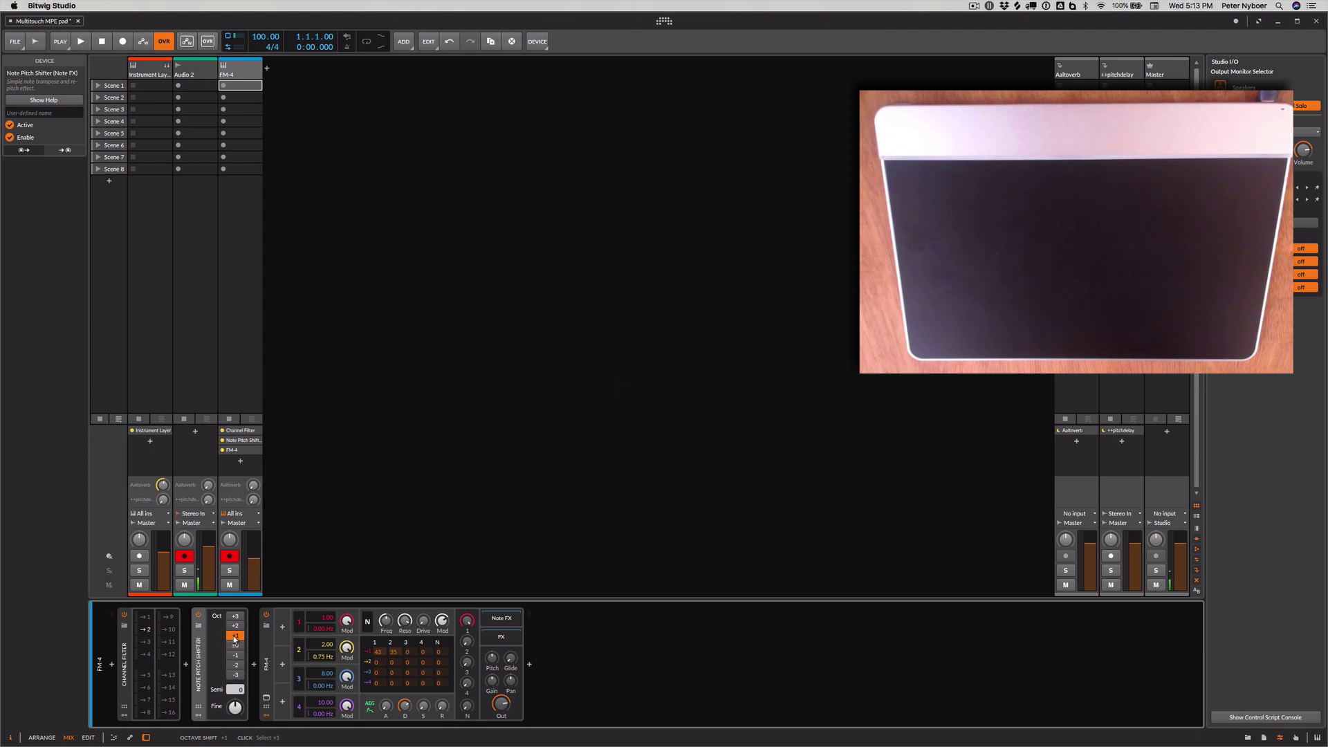
{"action": "left_click", "coordinate": [129, 653]}
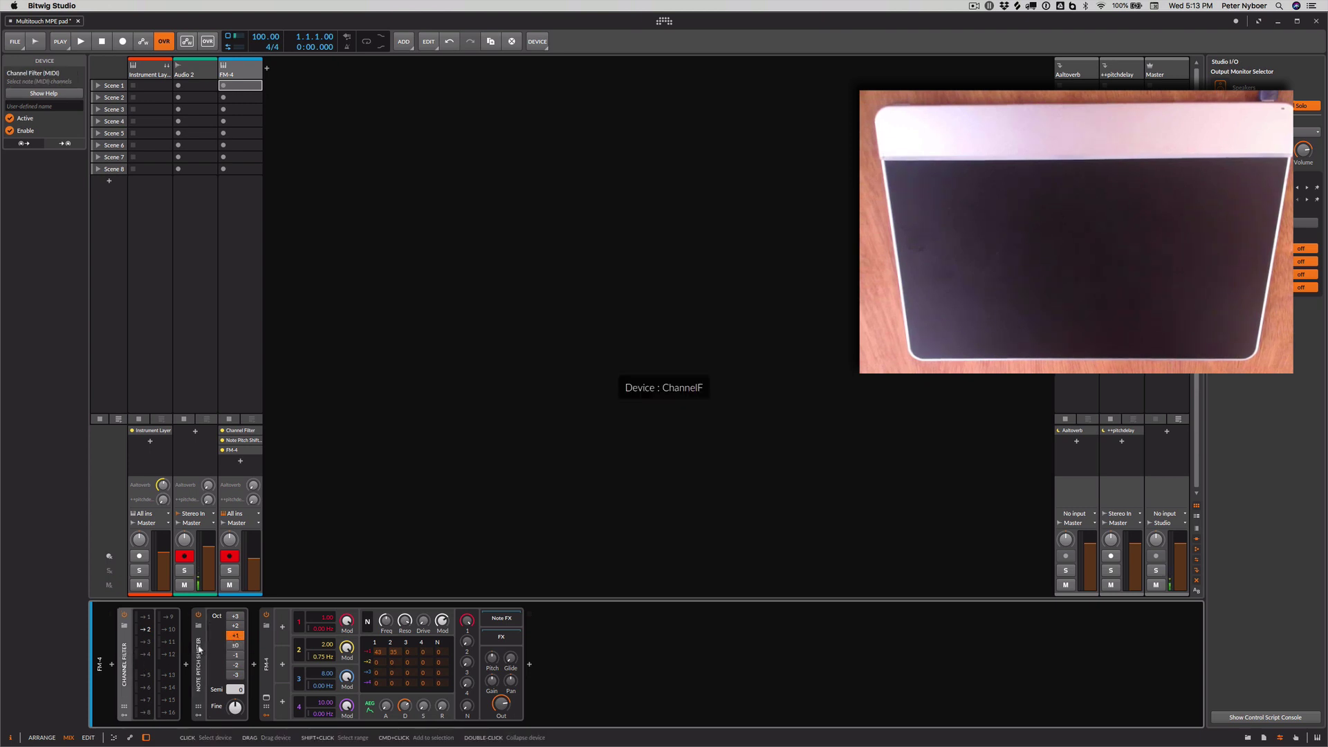
{"action": "left_click", "coordinate": [235, 644]}
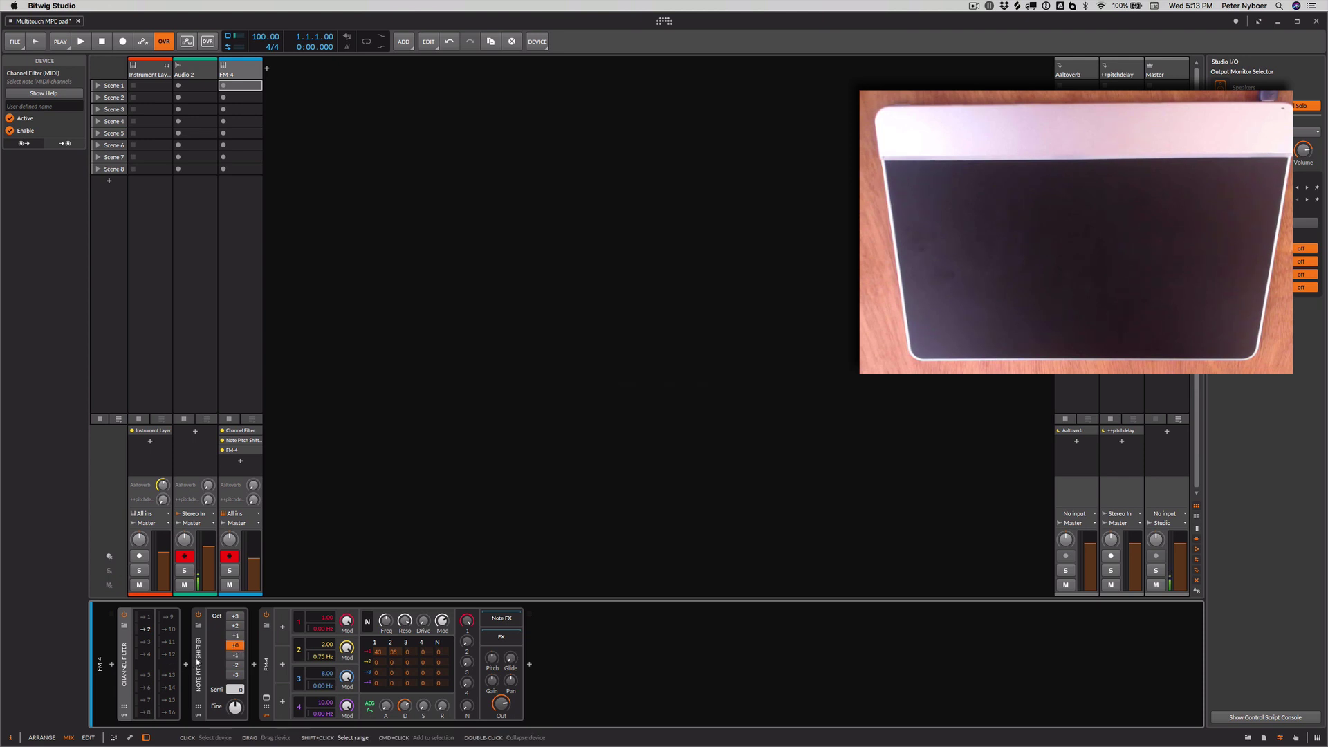
Group the Channel Filter and Note Pitch Shifter into a Note FX Layer with Cmd+G.
{"action": "left_click", "coordinate": [197, 662], "text": "shift"}
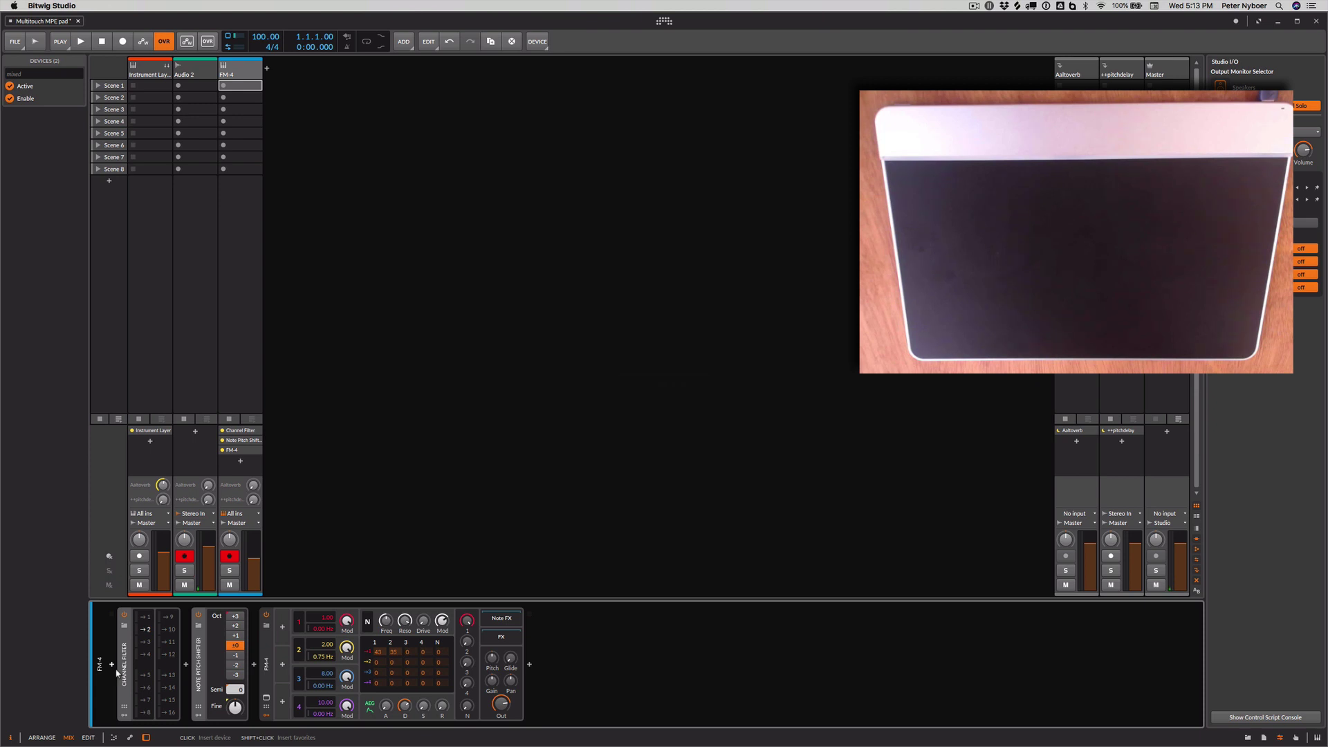
{"action": "key", "text": "super+g"}
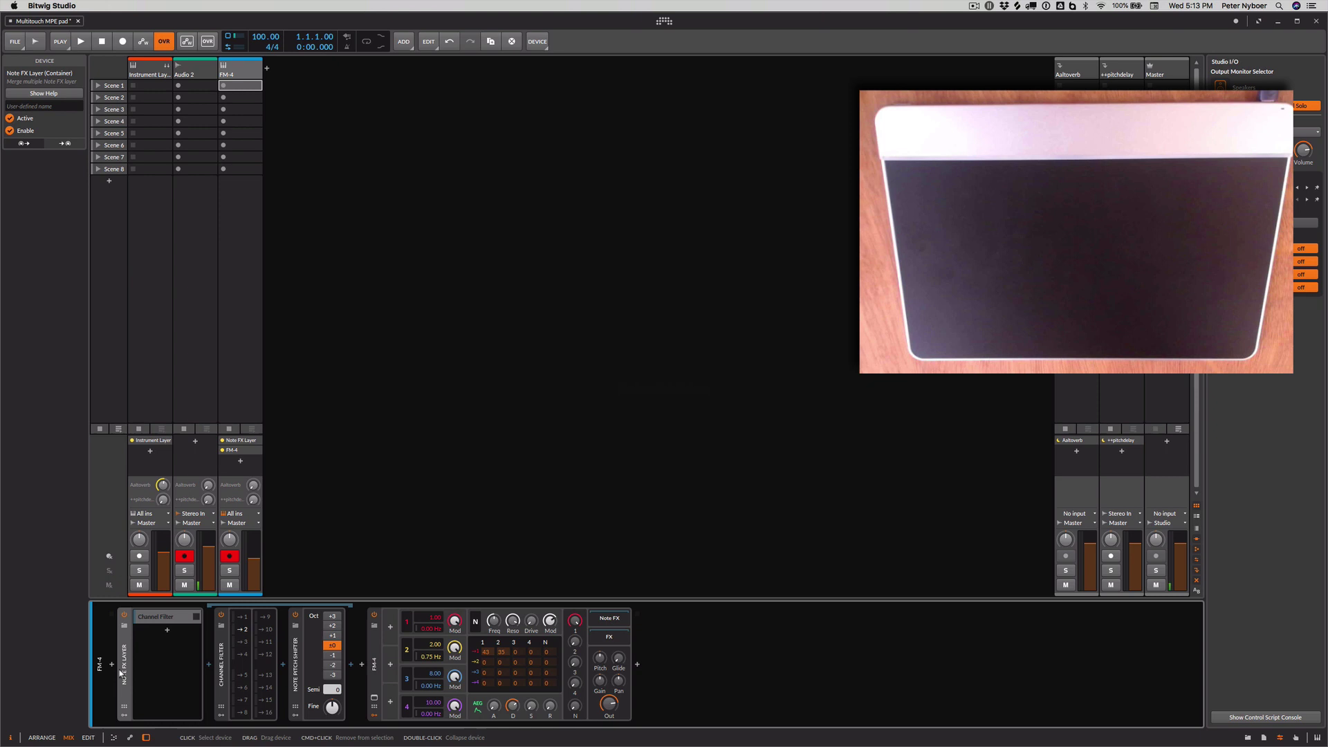
{"action": "left_click", "coordinate": [152, 622]}
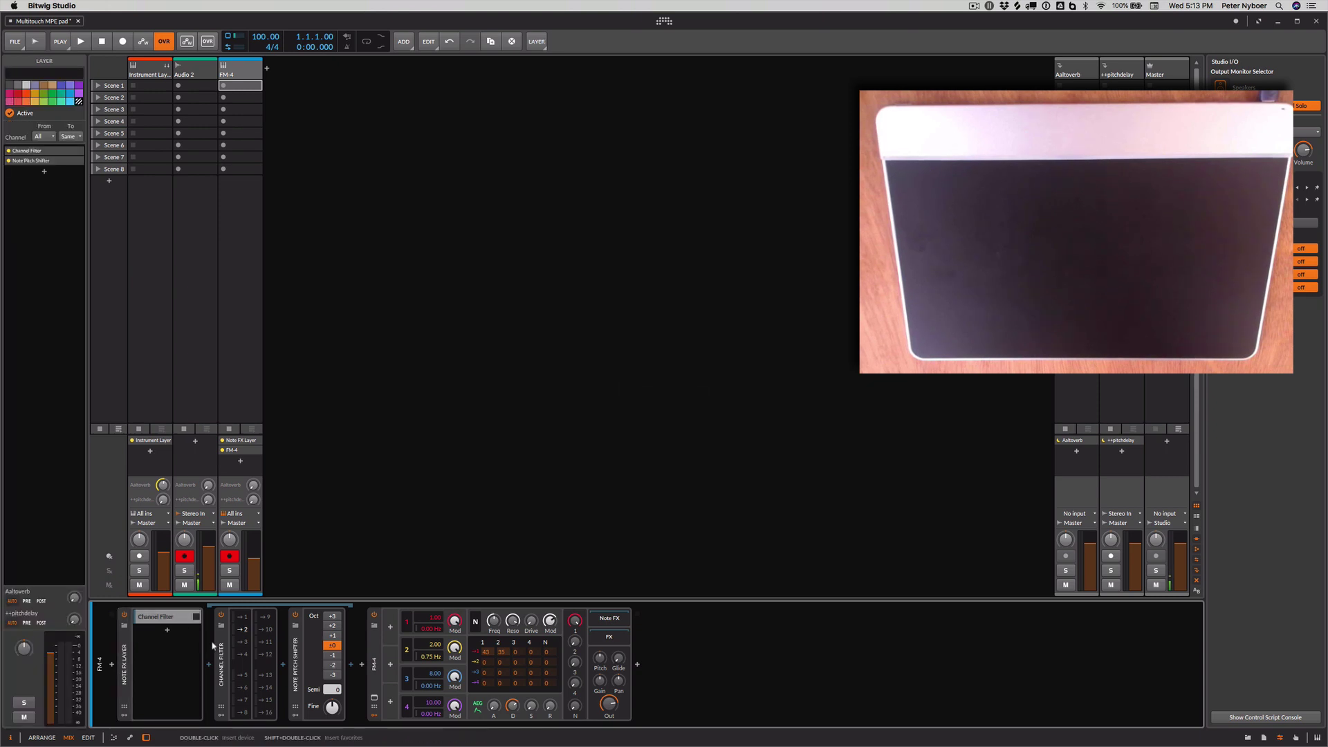
{"action": "left_click", "coordinate": [234, 635]}
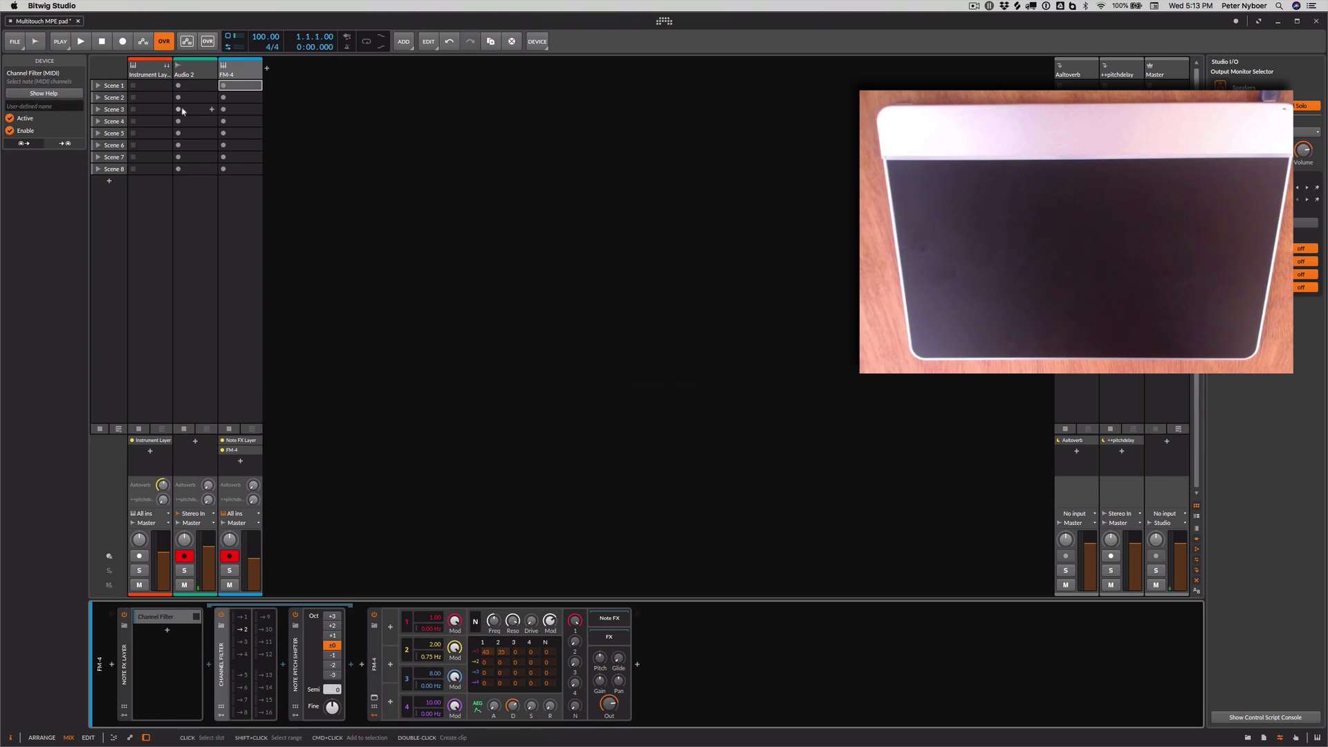
Set the FM-4 track input to All incoming channels with Channel To set to Same.
{"action": "left_click", "coordinate": [240, 71]}
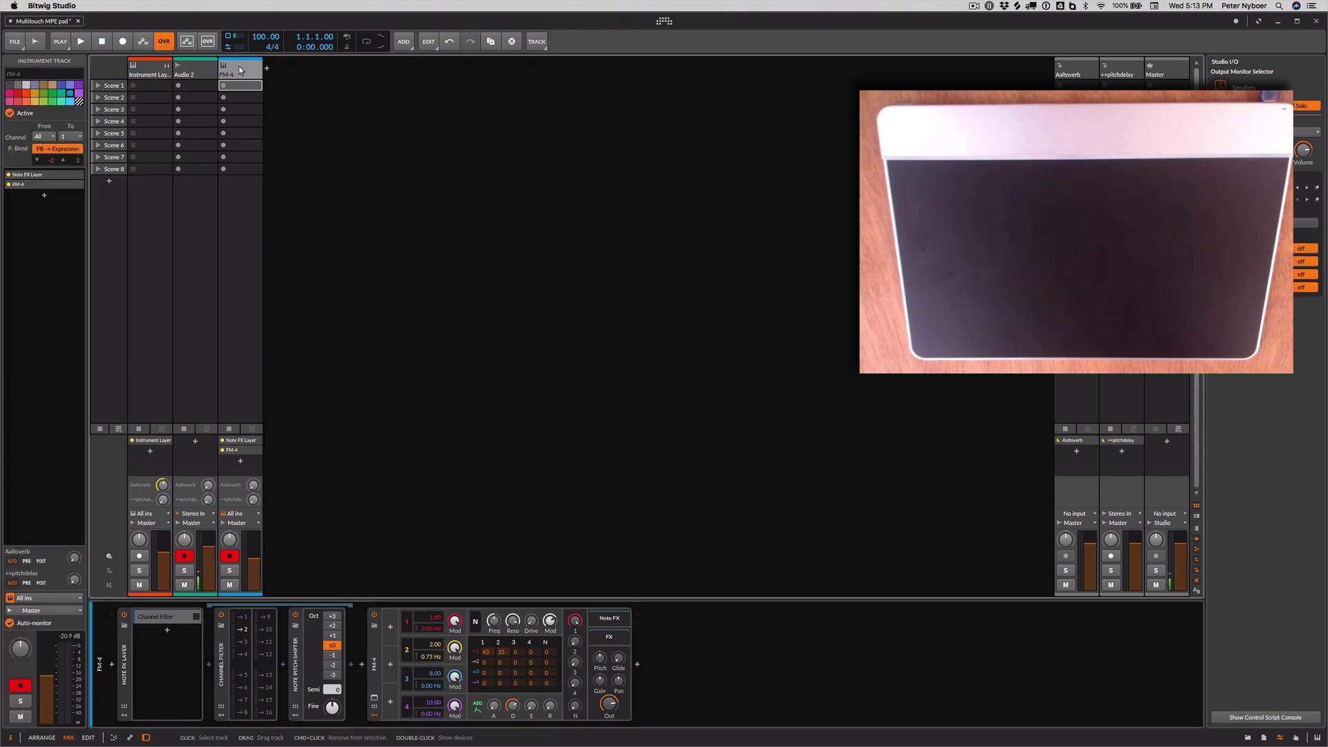
{"action": "left_click", "coordinate": [39, 136]}
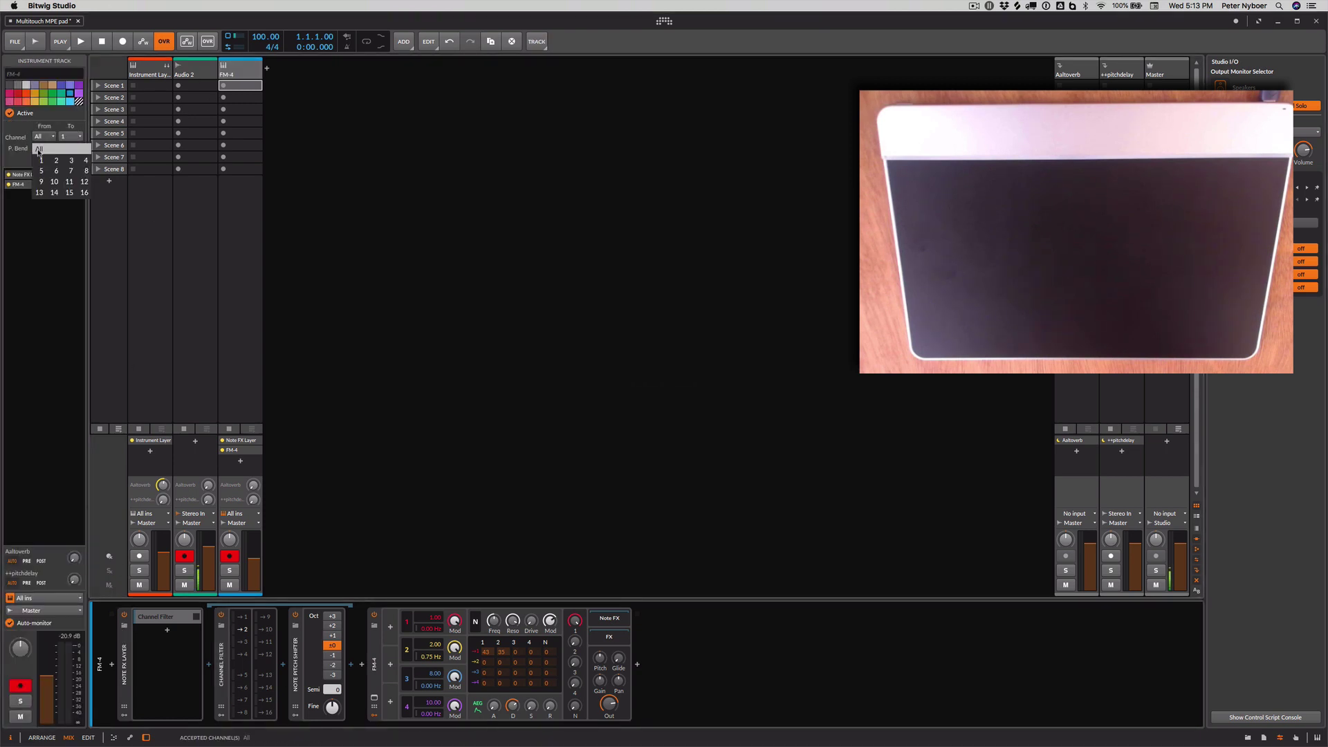
{"action": "left_click", "coordinate": [39, 150]}
{"action": "left_click", "coordinate": [72, 137]}
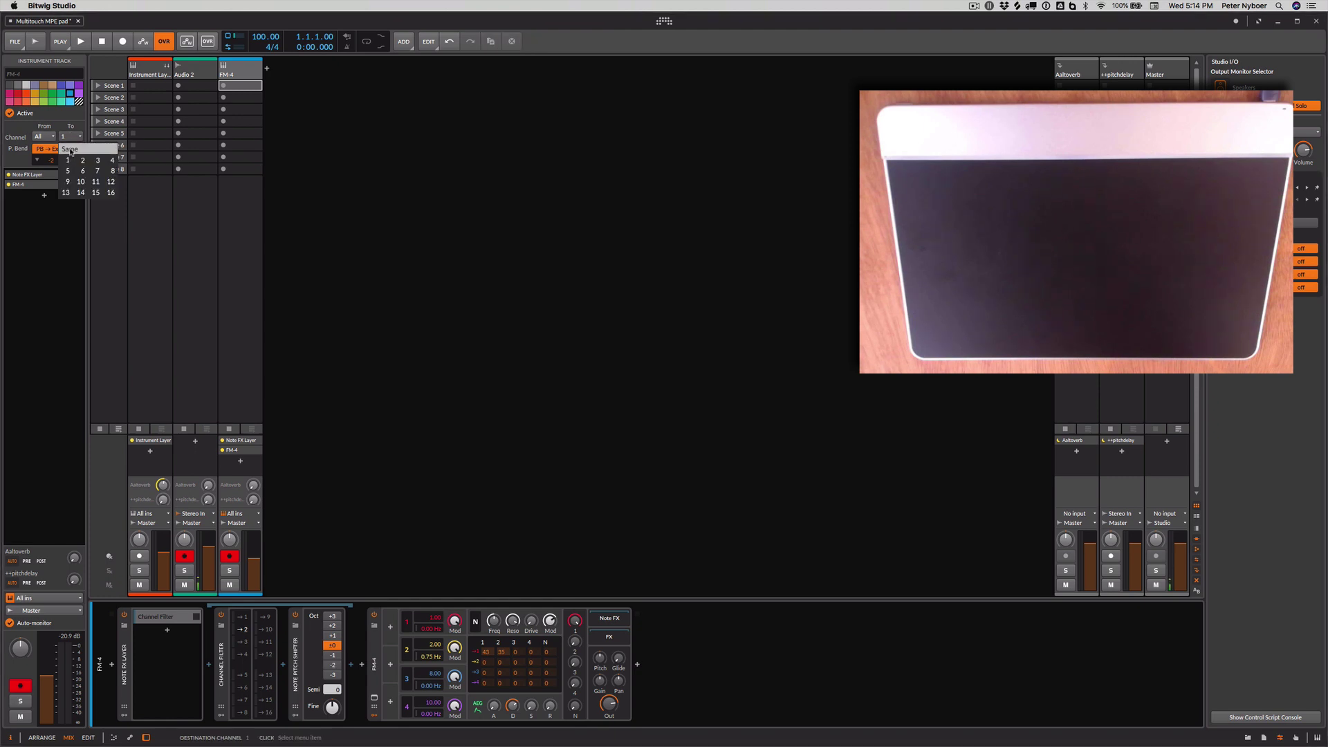
{"action": "left_click", "coordinate": [70, 149]}
{"action": "left_click", "coordinate": [243, 69]}
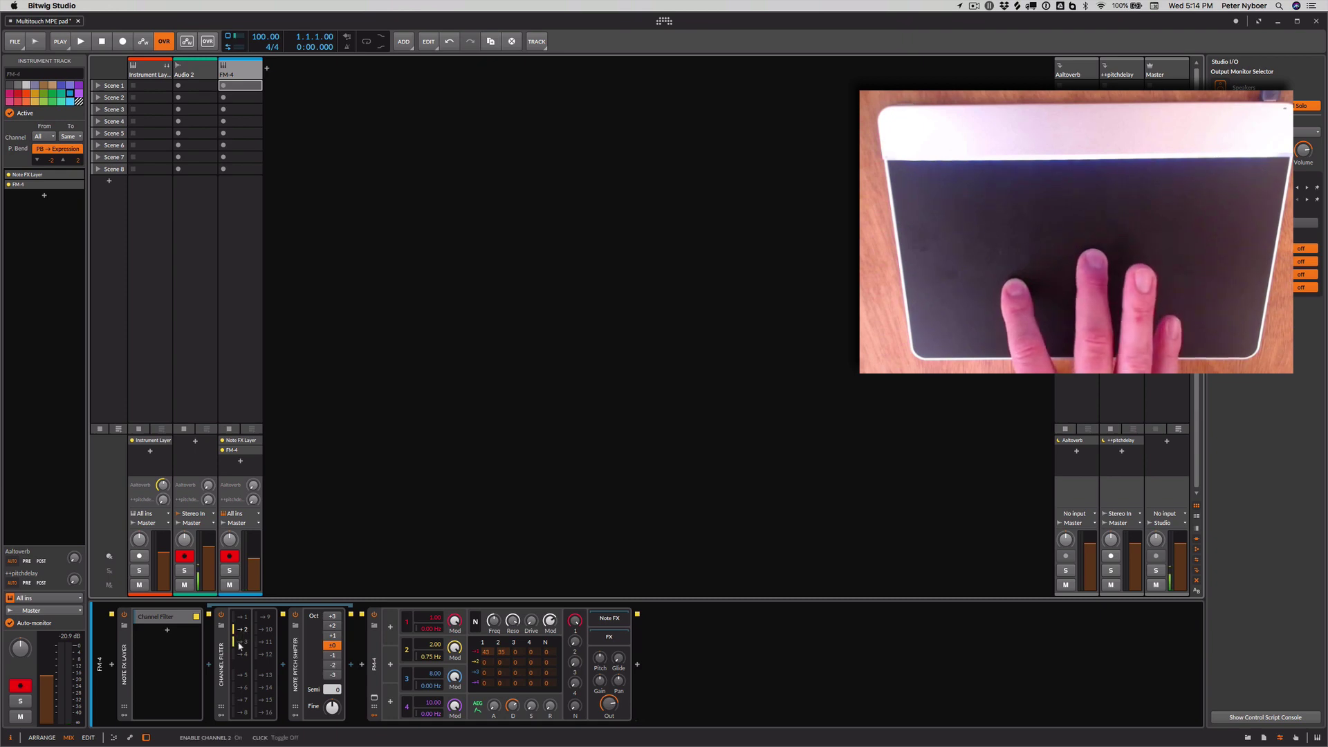
Duplicate the Channel Filter layer with Cmd+D and set the copy to pass only channel 3.
{"action": "left_click", "coordinate": [177, 620]}
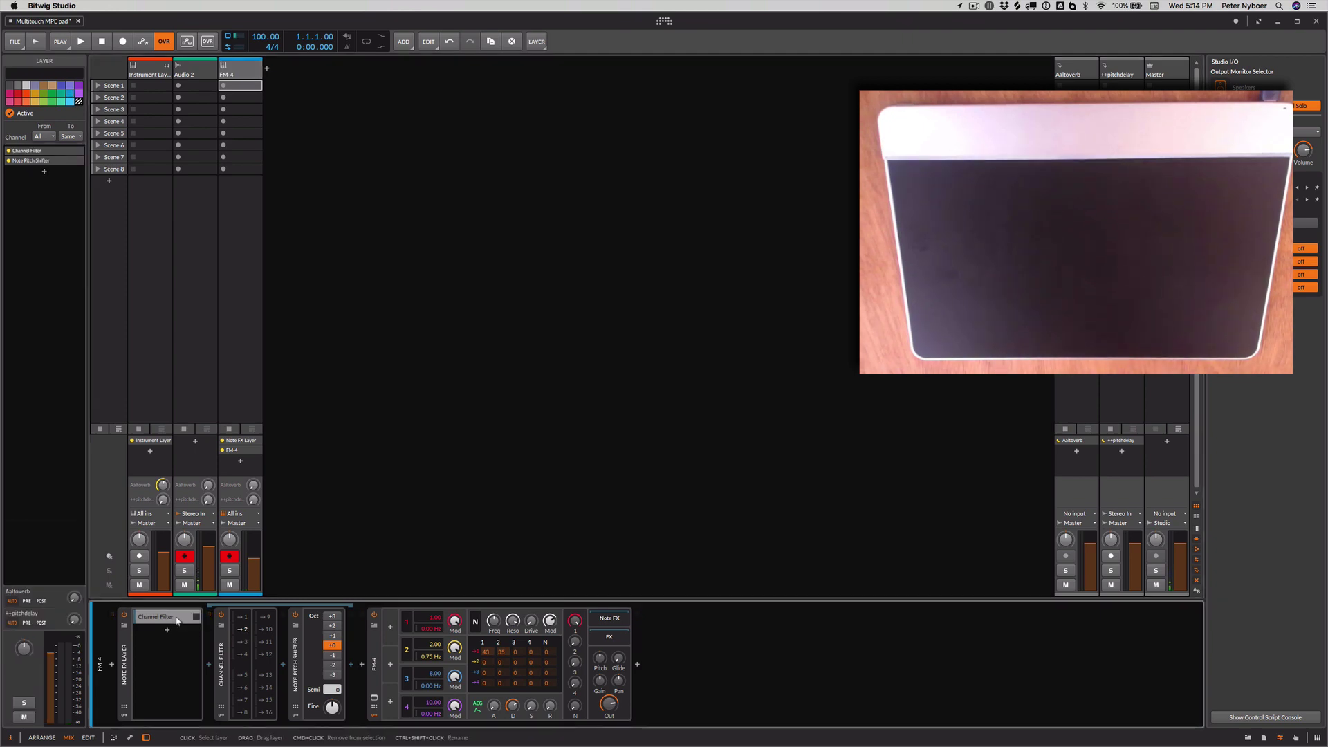
{"action": "key", "text": "super+d"}
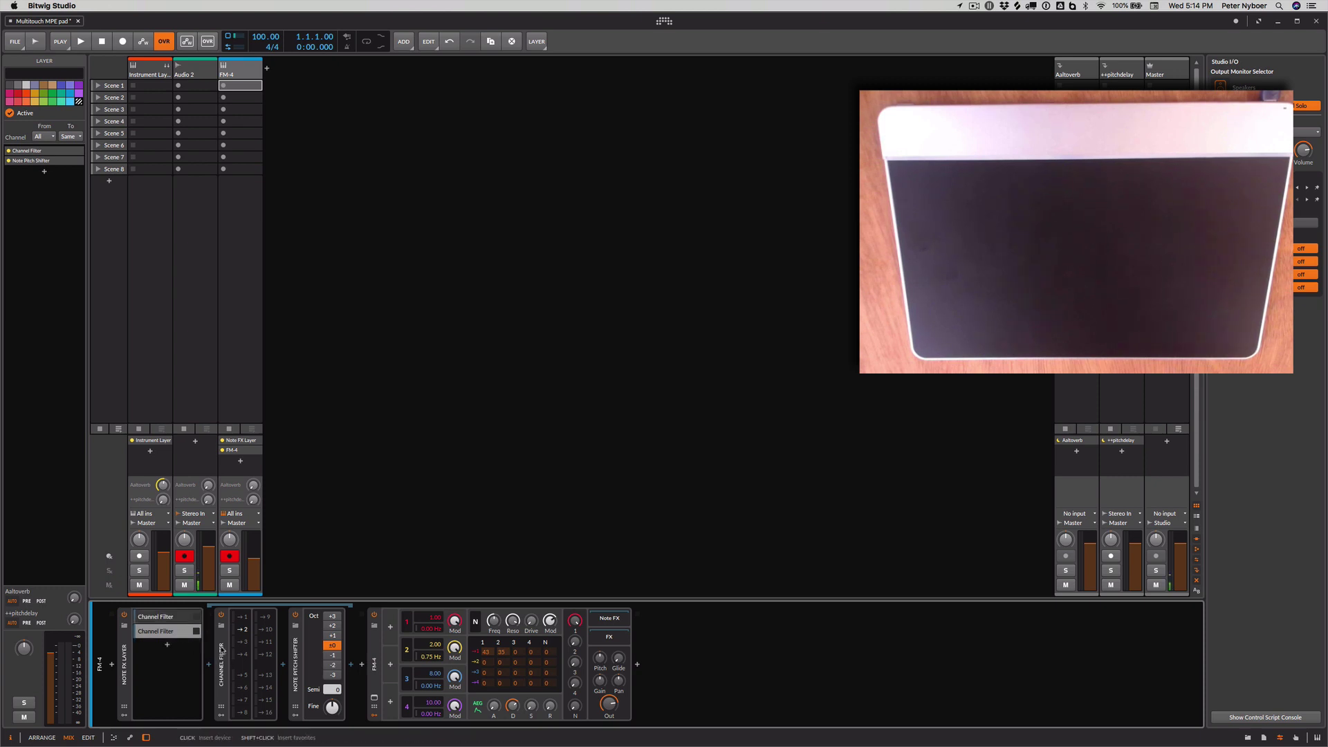
{"action": "left_click", "coordinate": [165, 633]}
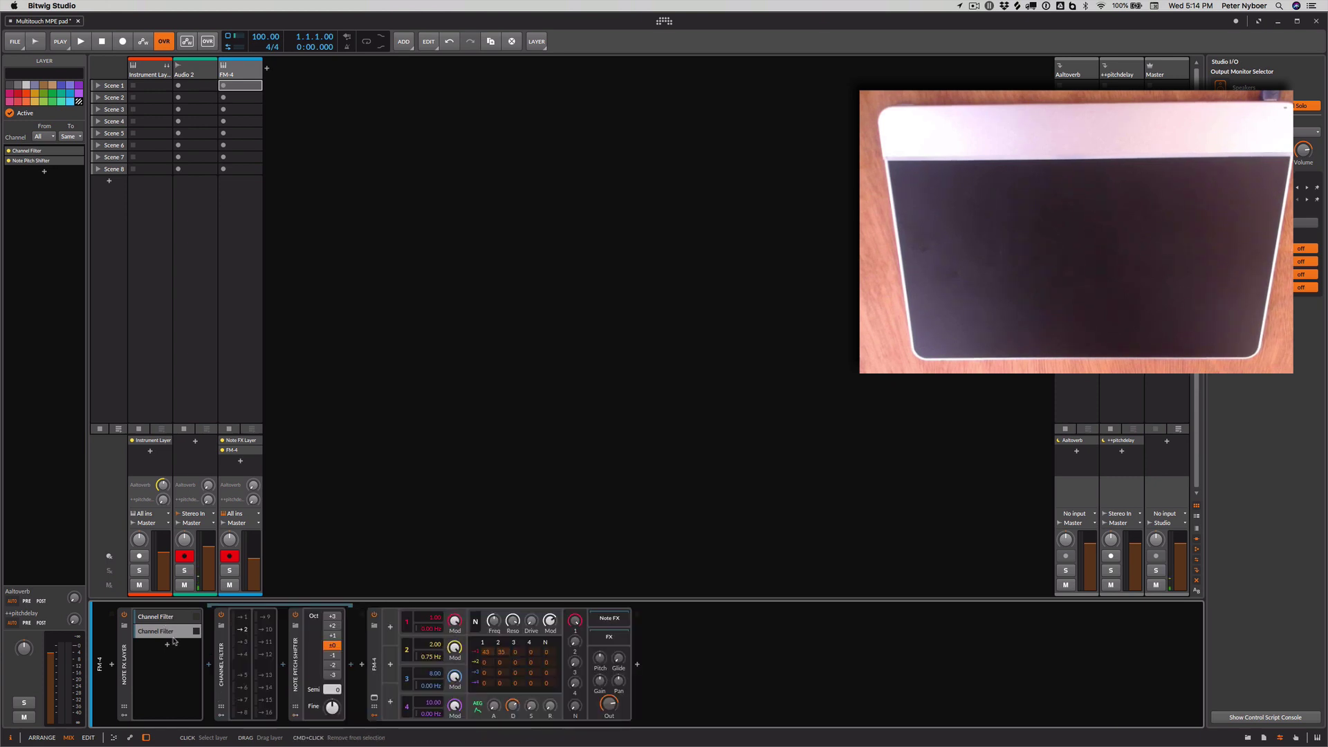
{"action": "left_click", "coordinate": [242, 639]}
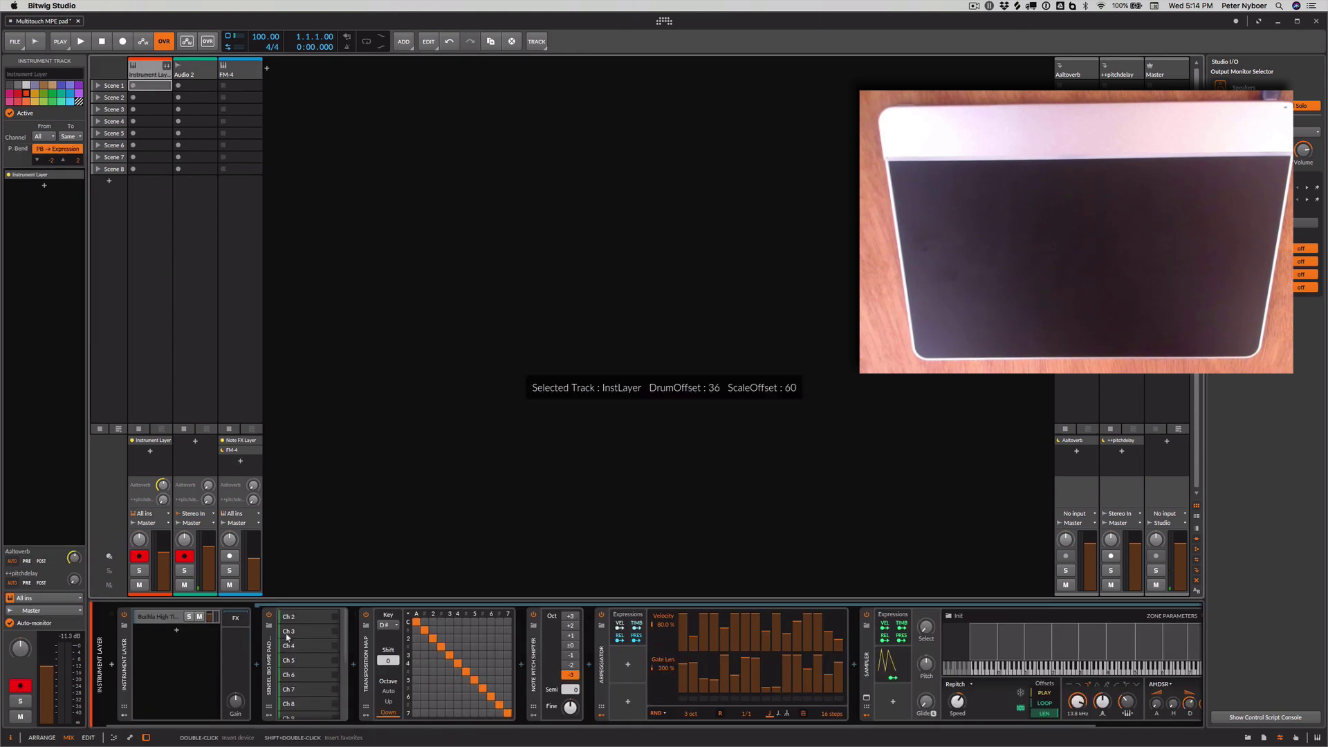
Review the Ch 2, Ch 13 and Ch 15 layers of the Instrument Layer container.
{"action": "left_click", "coordinate": [298, 681]}
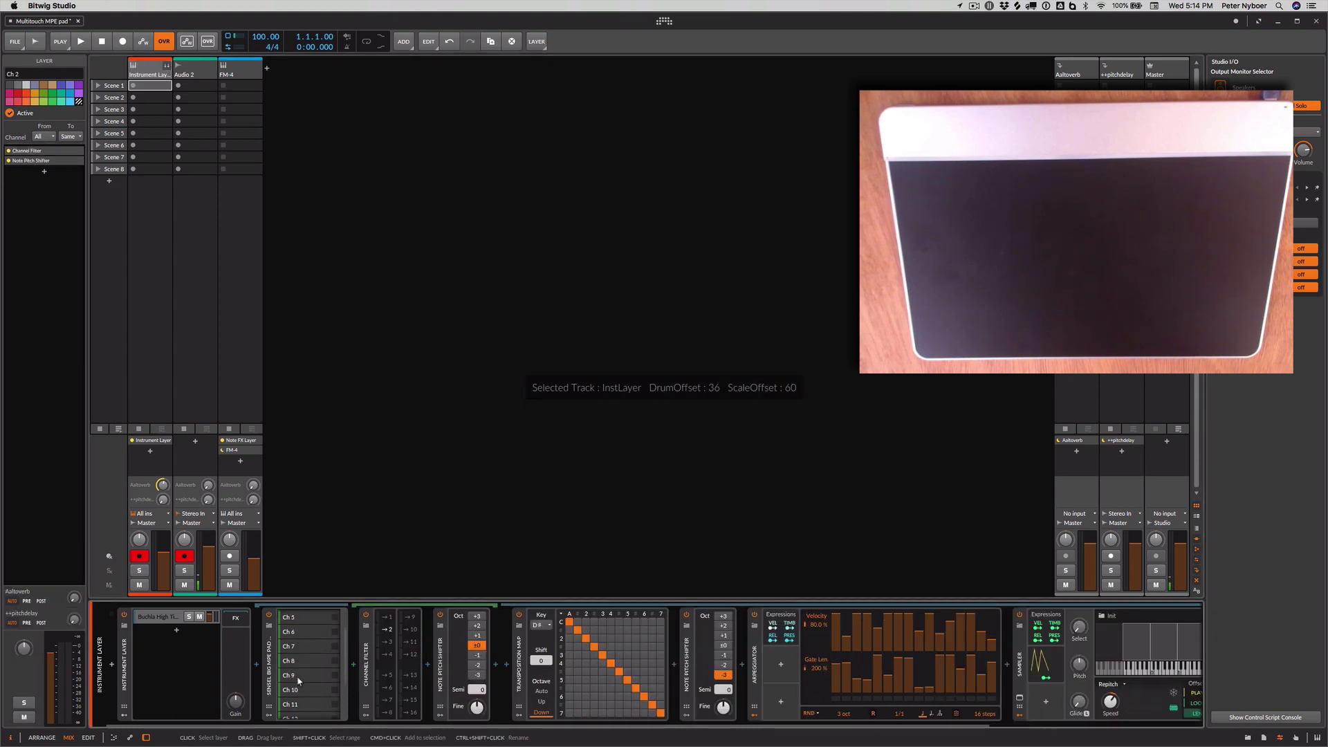
{"action": "scroll", "coordinate": [308, 664], "scroll_direction": "down", "scroll_amount": 4}
{"action": "left_click", "coordinate": [310, 659]}
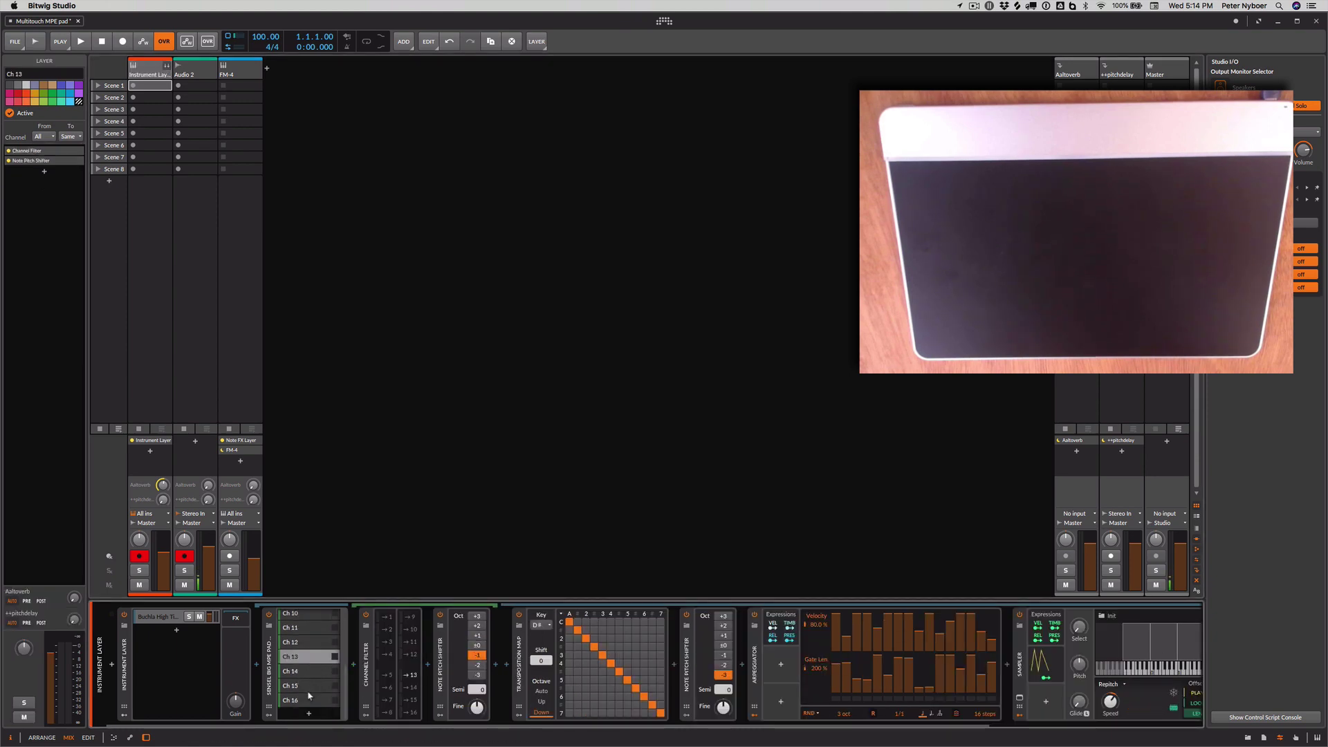
{"action": "left_click", "coordinate": [305, 684]}
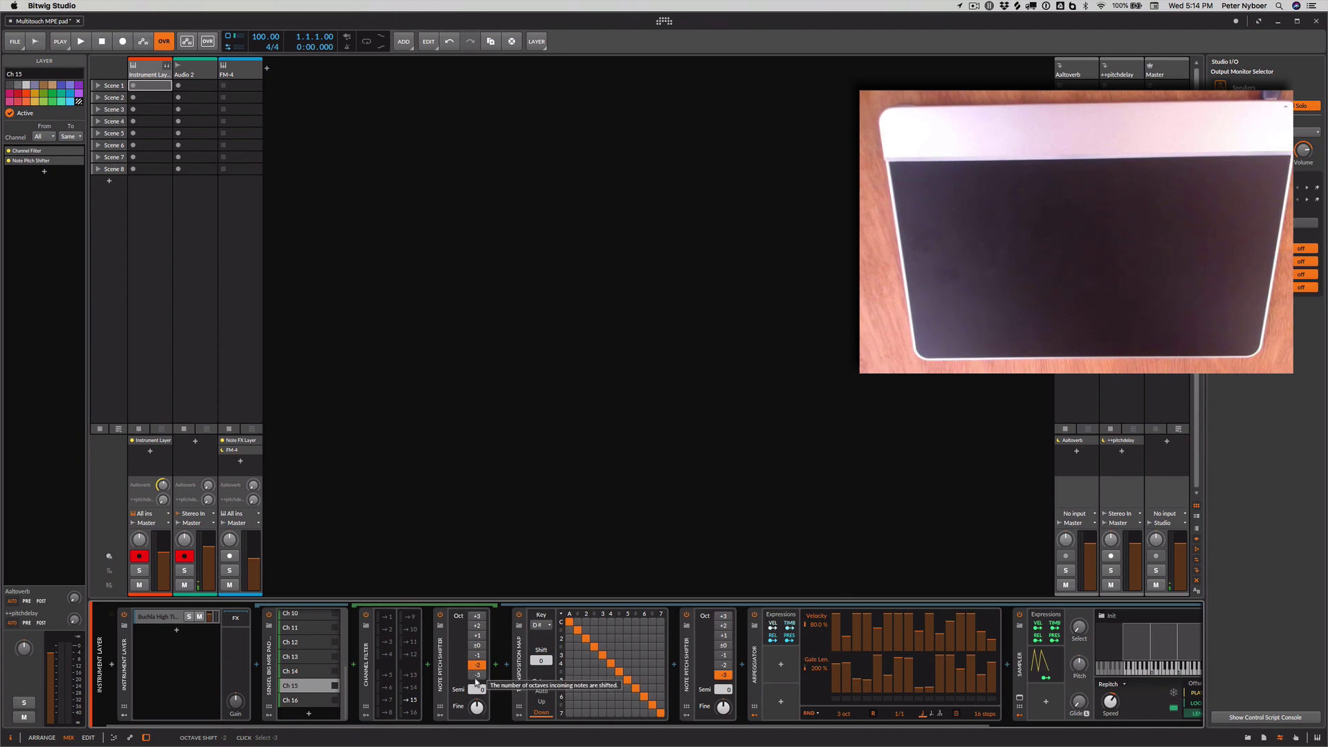
Bypass the Transposition Map, the second Note Pitch Shifter and the Arpeggiator.
{"action": "left_click", "coordinate": [520, 614]}
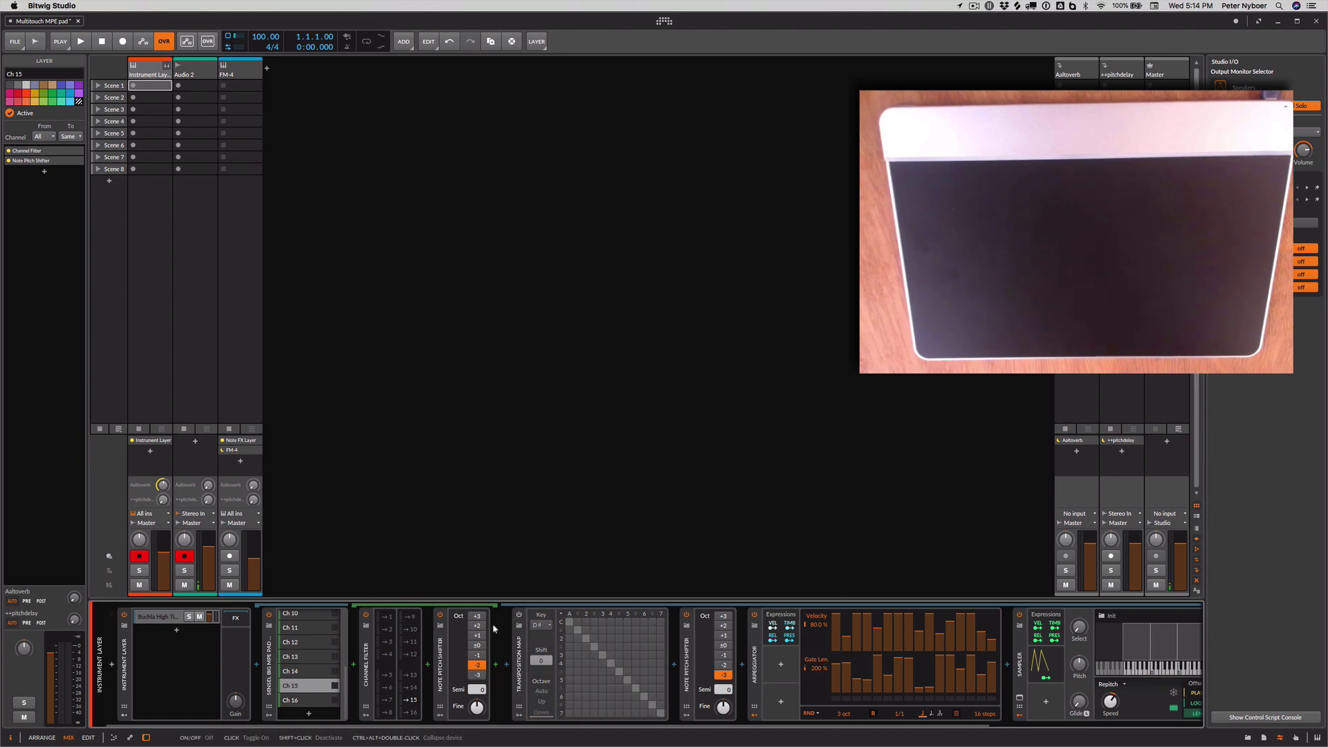
{"action": "left_click", "coordinate": [688, 614]}
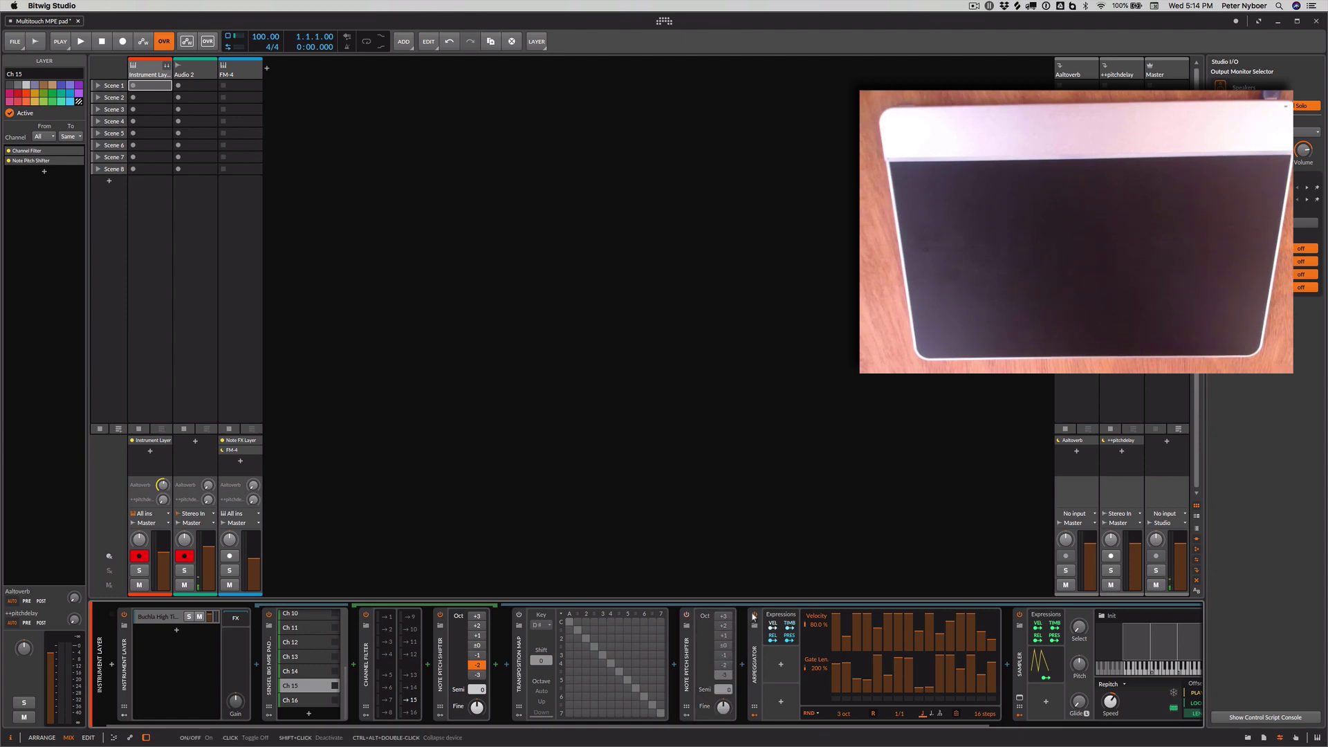
{"action": "left_click", "coordinate": [754, 615]}
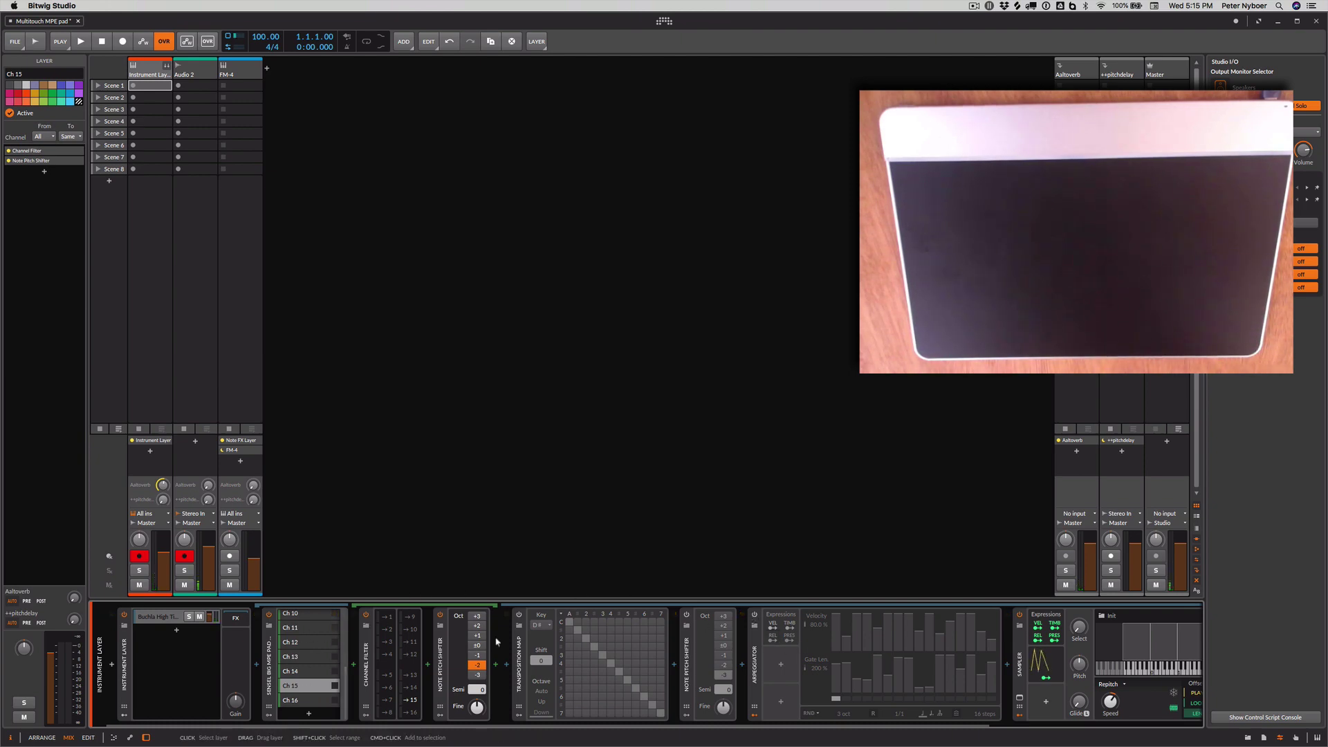
Re-enable the second Note Pitch Shifter and the Arpeggiator, dismissing an opened replacement browser.
{"action": "left_click", "coordinate": [519, 621]}
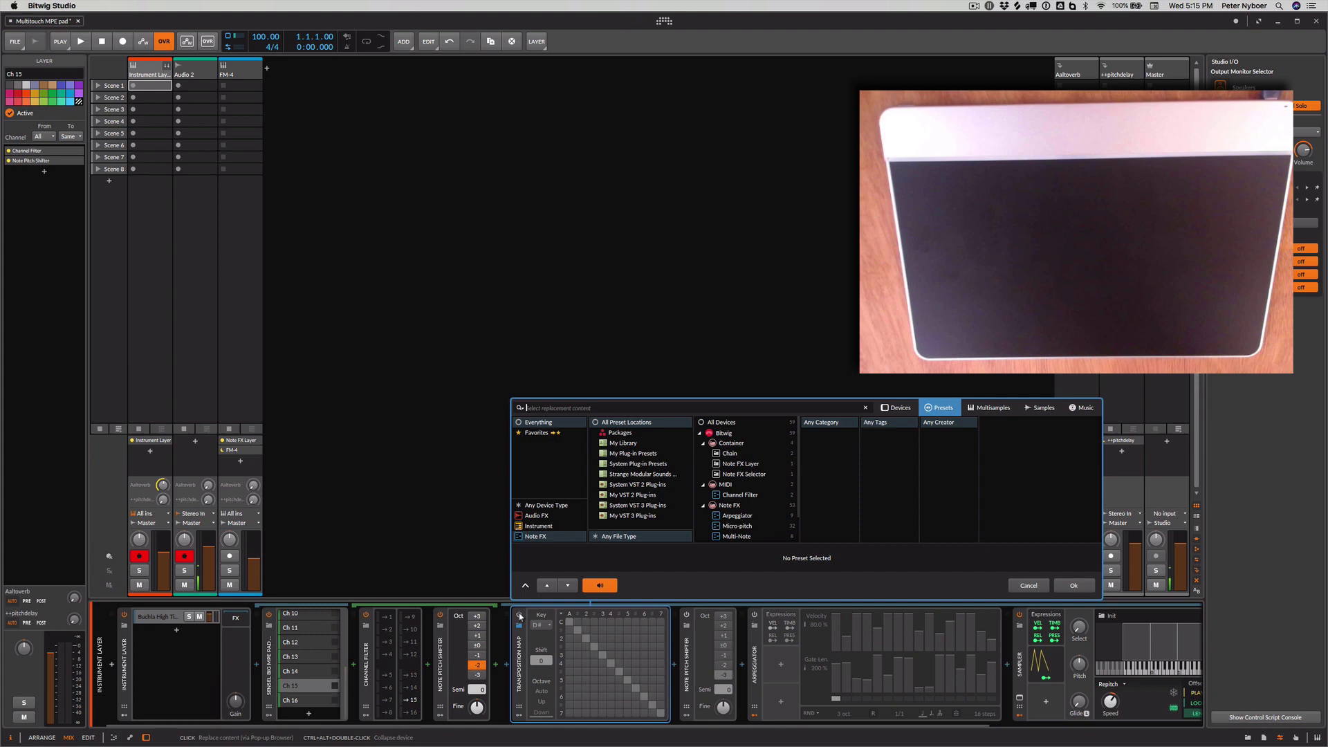
{"action": "key", "text": "Escape"}
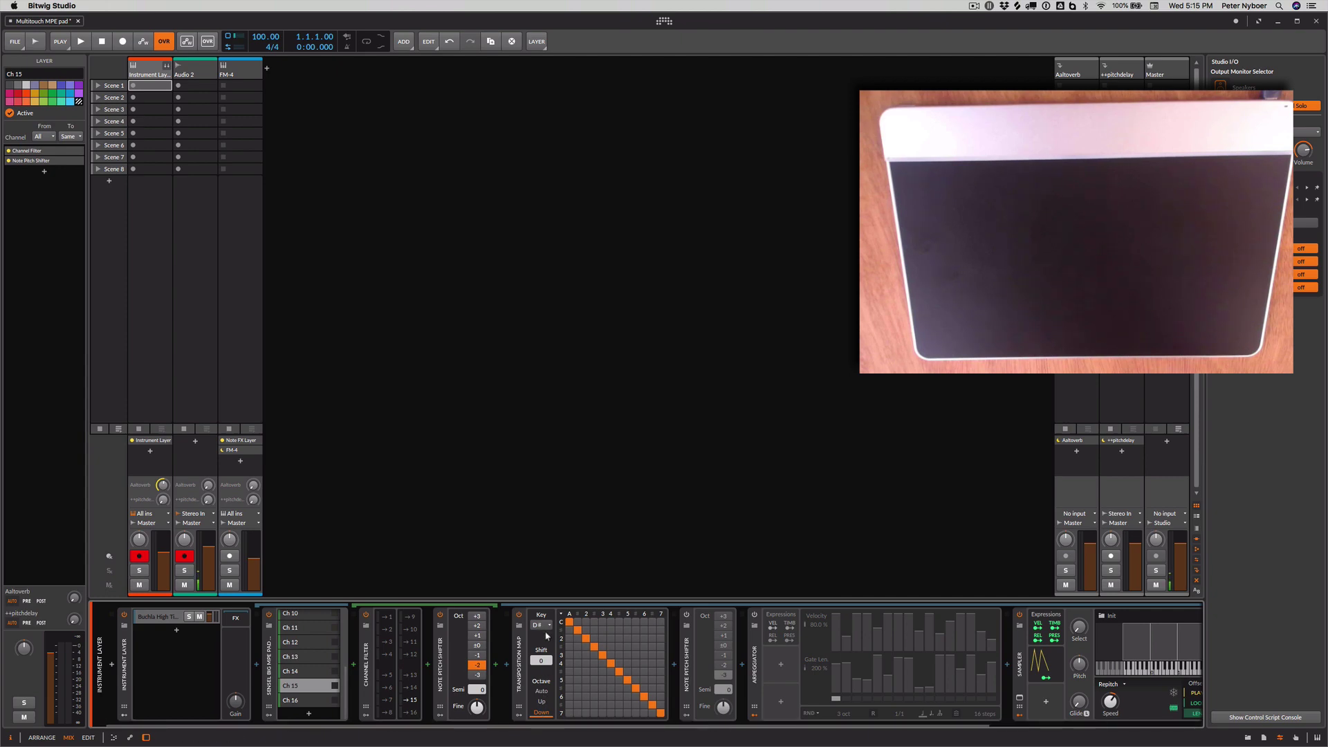
{"action": "left_click", "coordinate": [701, 639]}
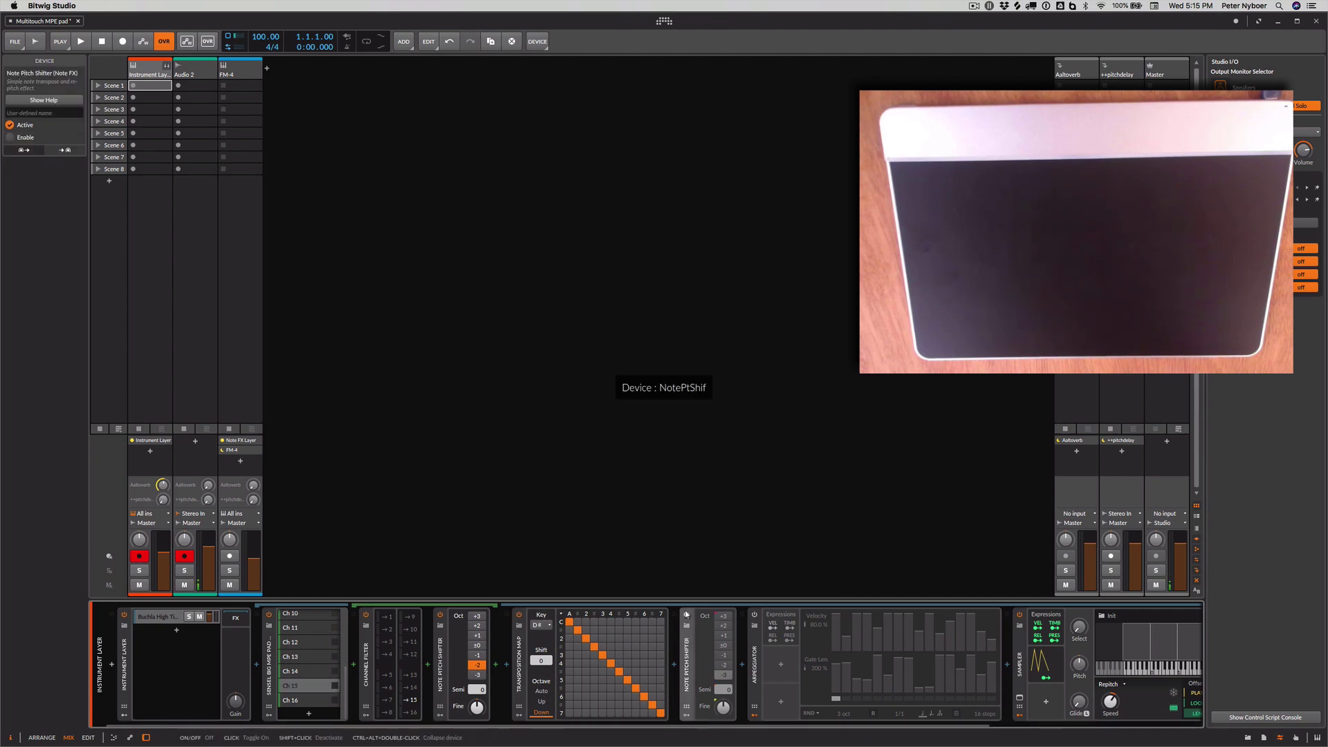
{"action": "left_click", "coordinate": [754, 664]}
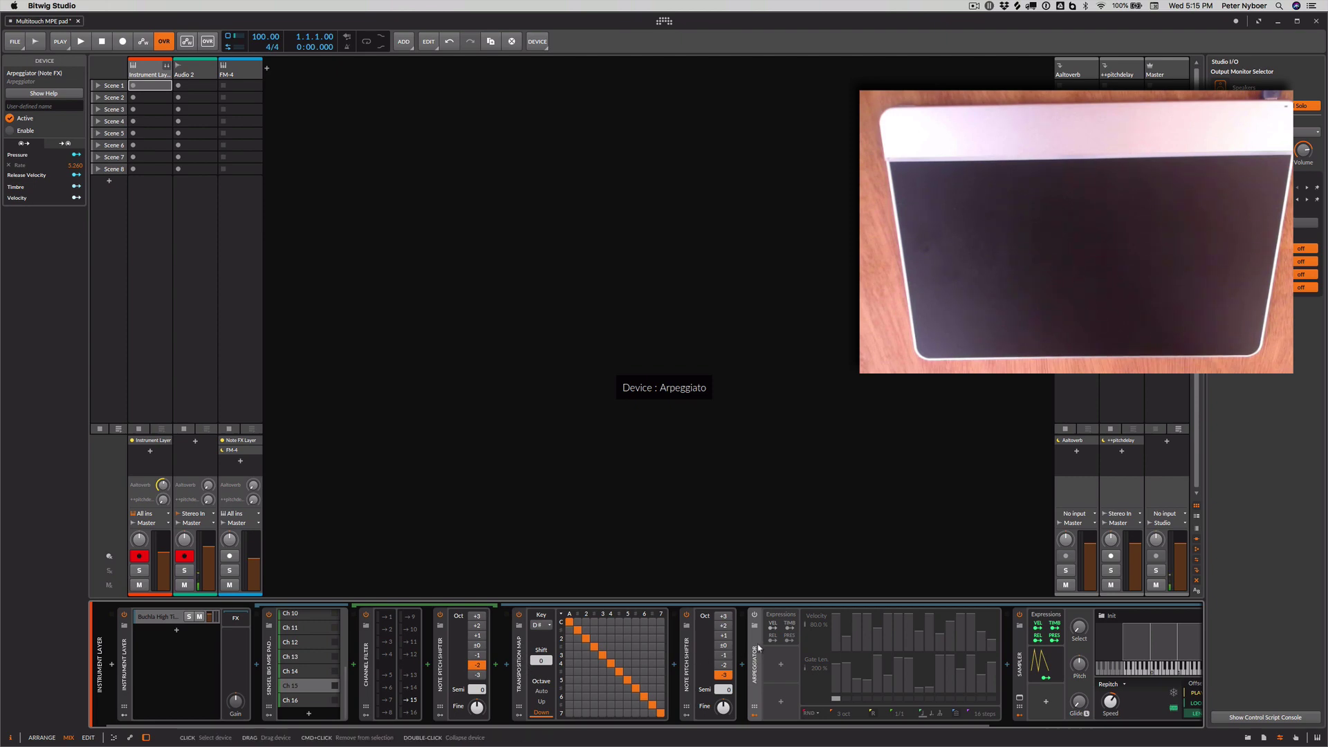
{"action": "left_click", "coordinate": [755, 614]}
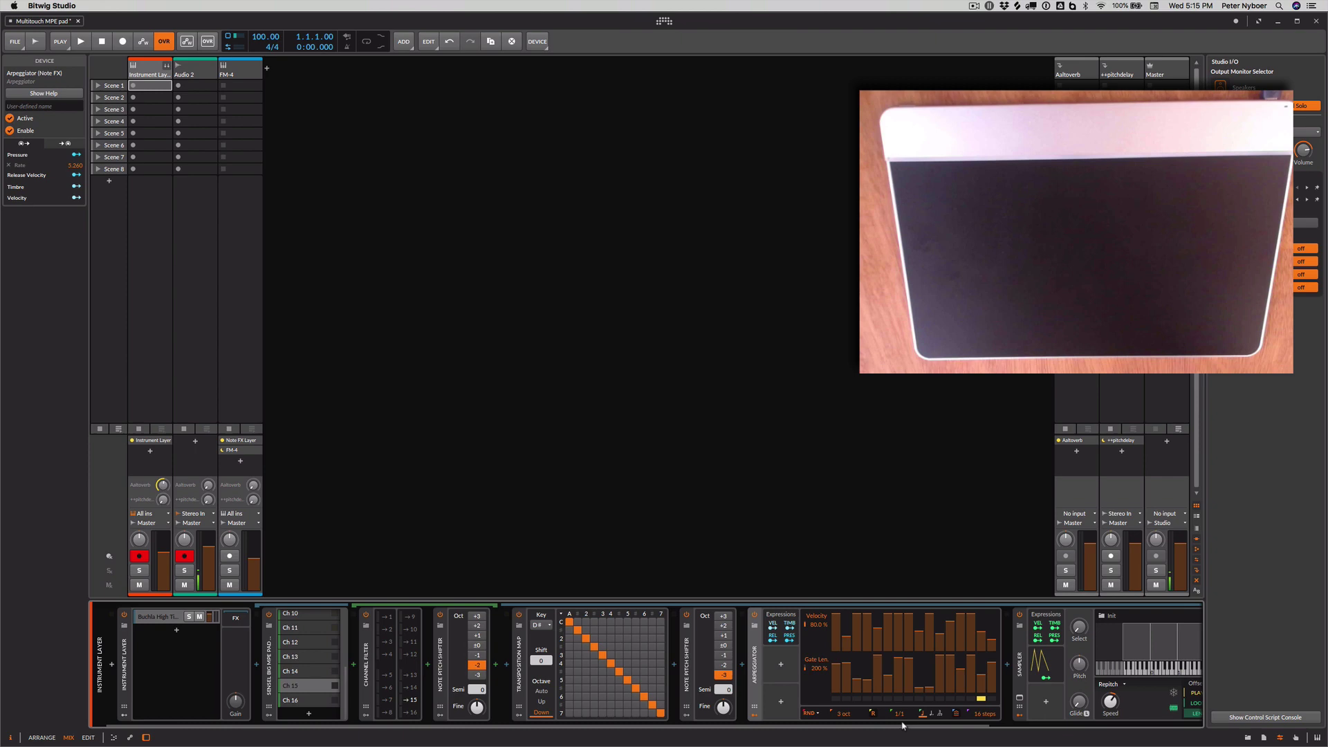
Select the Sampler and view its Expressions modulator's pressure and timbre mappings.
{"action": "scroll", "coordinate": [845, 686], "scroll_direction": "right", "scroll_amount": 5}
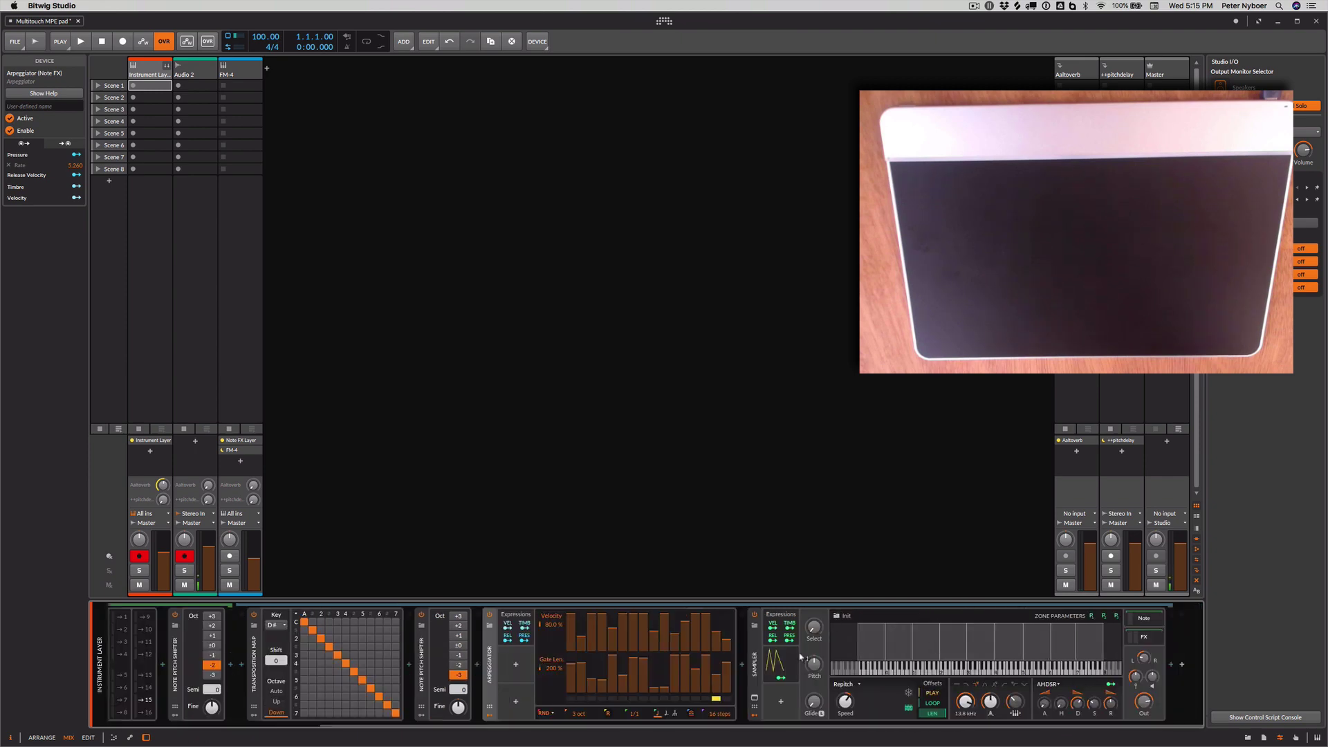
{"action": "left_click", "coordinate": [757, 675]}
{"action": "left_click", "coordinate": [772, 666]}
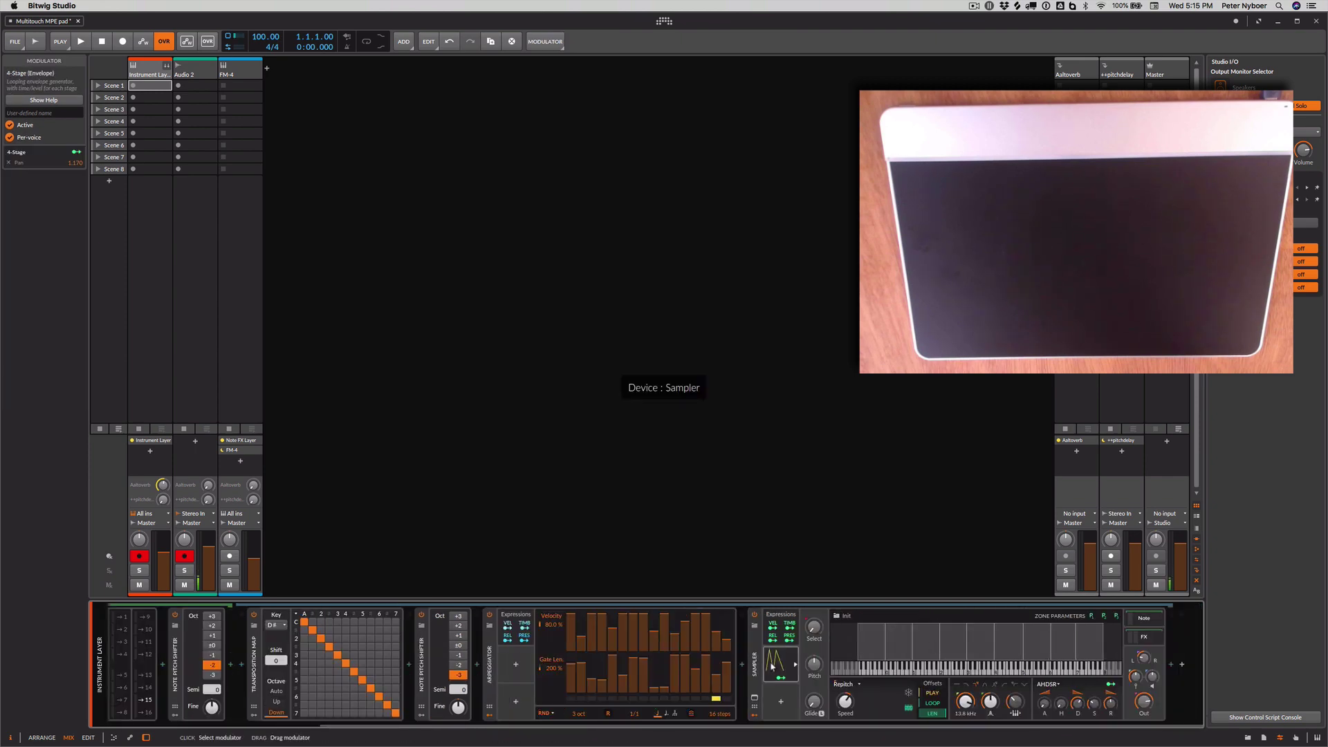
{"action": "left_click", "coordinate": [780, 616]}
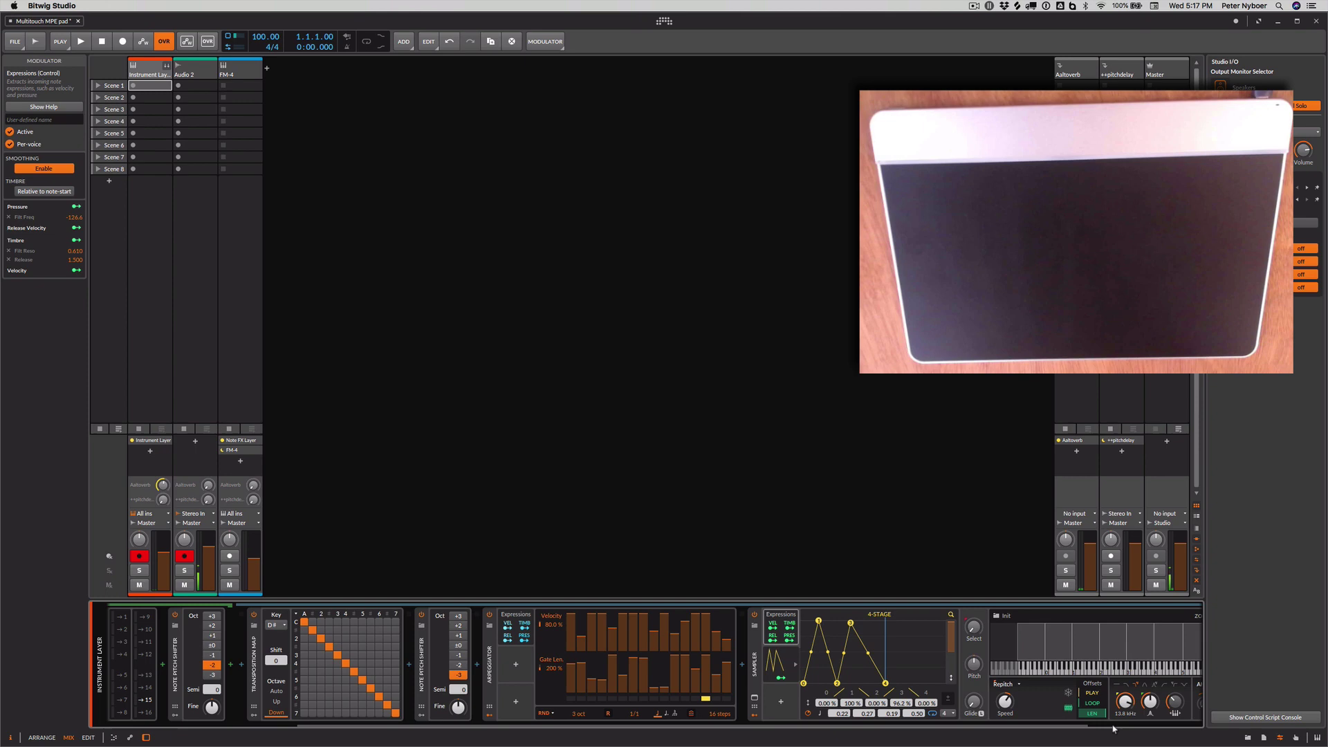
{"action": "scroll", "coordinate": [1107, 735], "scroll_direction": "right", "scroll_amount": 5}
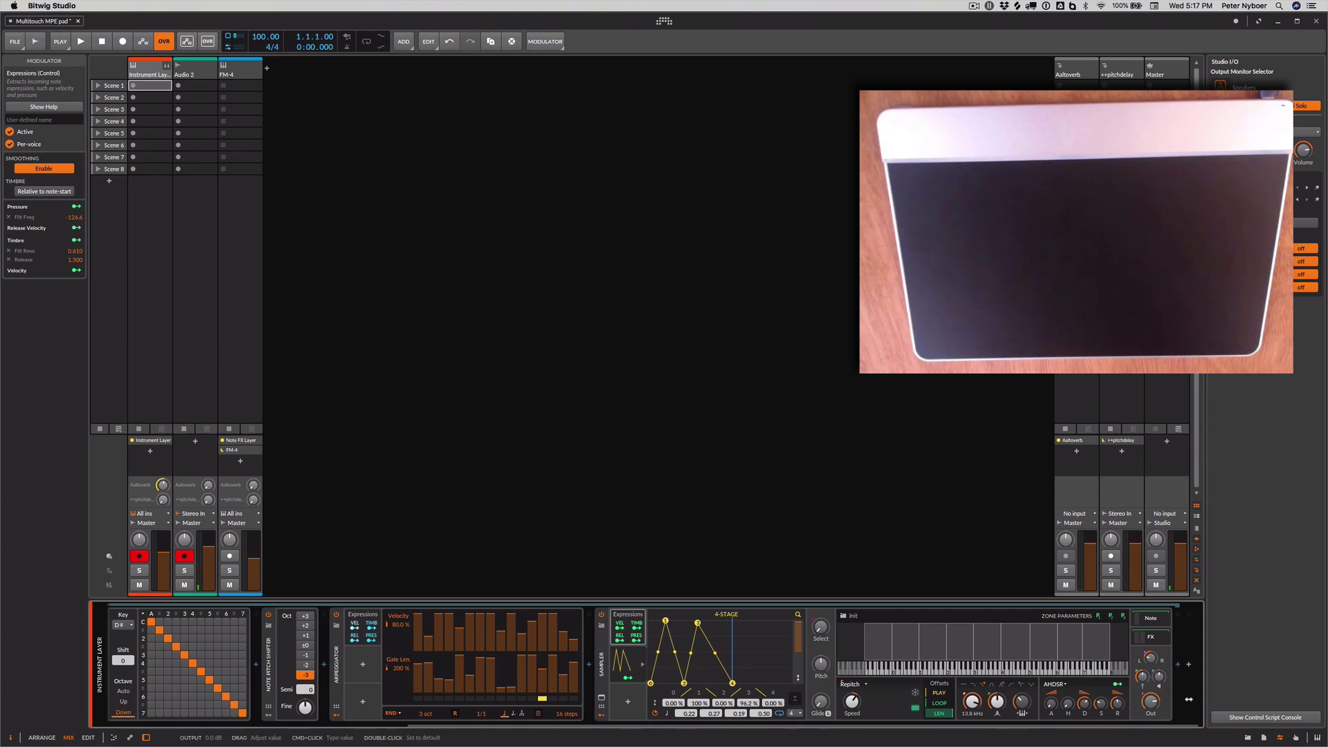
Open the Sampler's multisample editor and inspect zones 05-note-41, 05-note-29 and 05-note-17.
{"action": "left_click", "coordinate": [888, 649]}
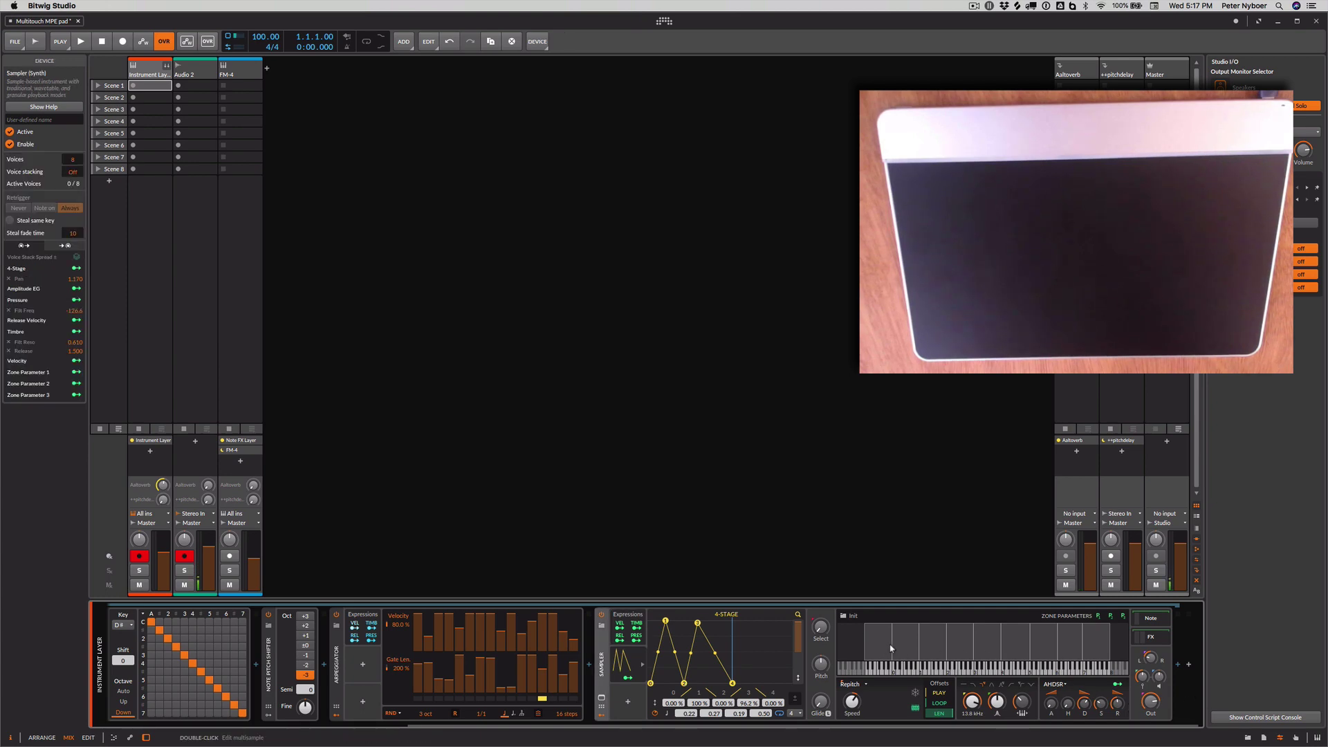
{"action": "double_click", "coordinate": [891, 648]}
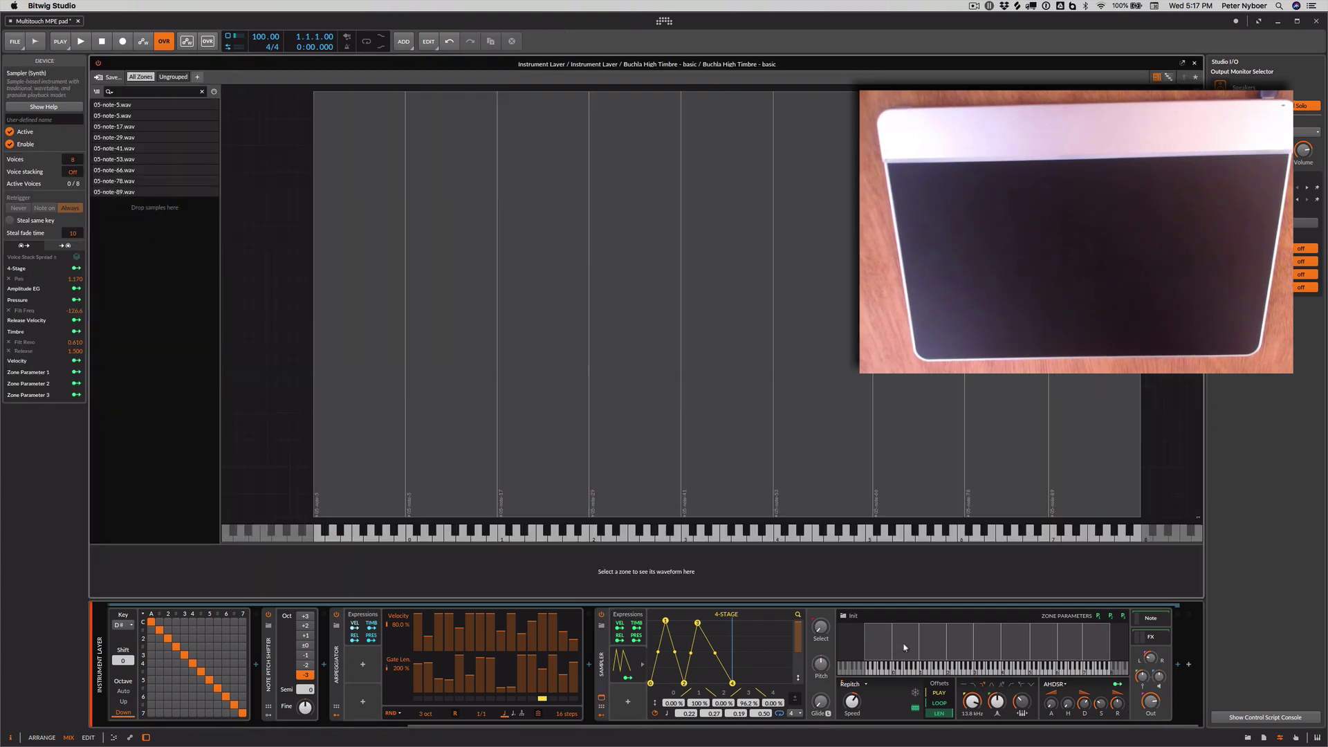
{"action": "left_click", "coordinate": [731, 467]}
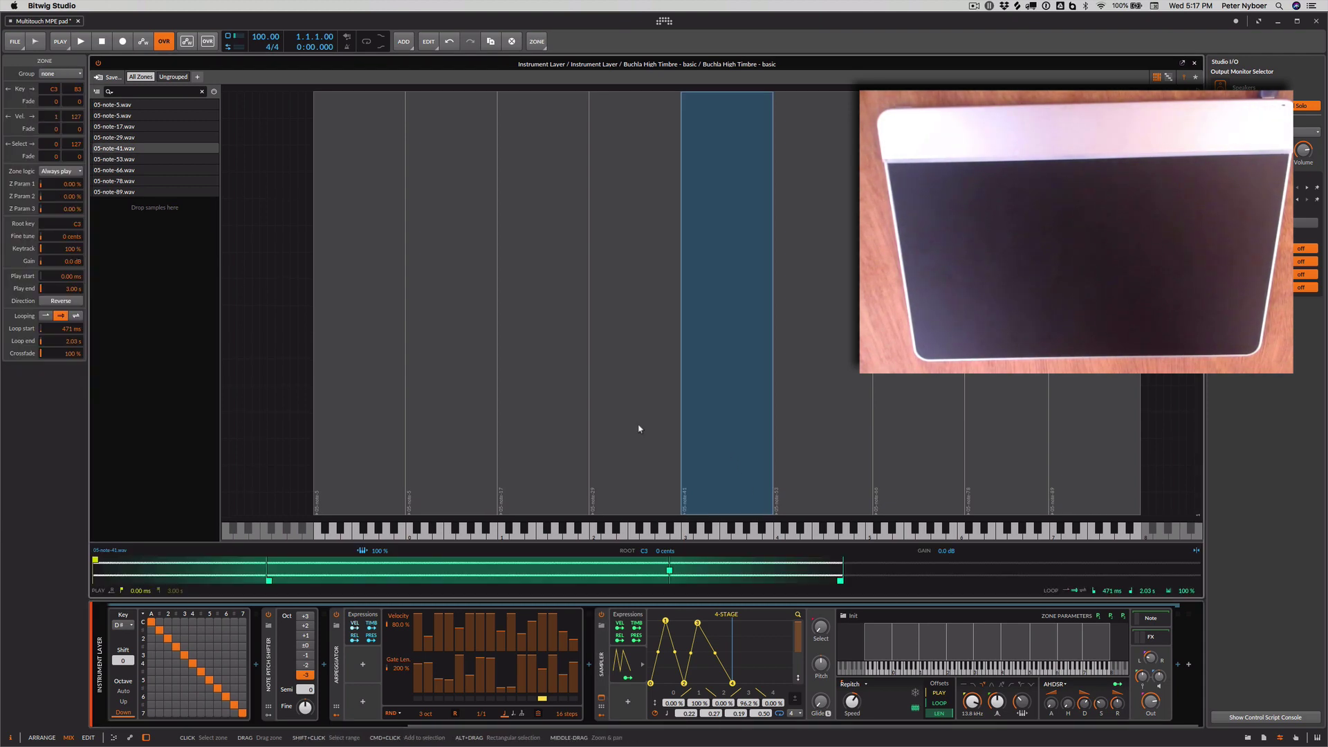
{"action": "left_click", "coordinate": [609, 425]}
{"action": "left_click", "coordinate": [567, 469]}
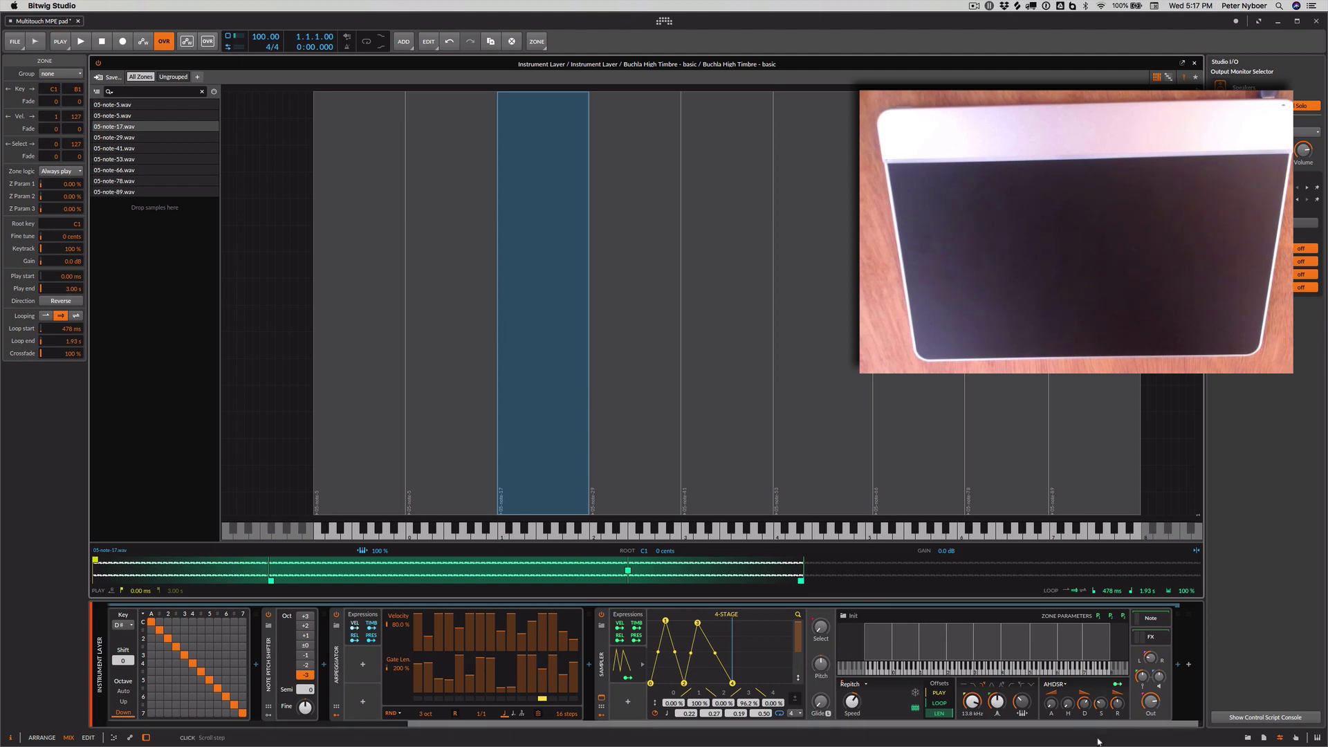
{"action": "scroll", "coordinate": [1015, 727], "scroll_direction": "right", "scroll_amount": 1}
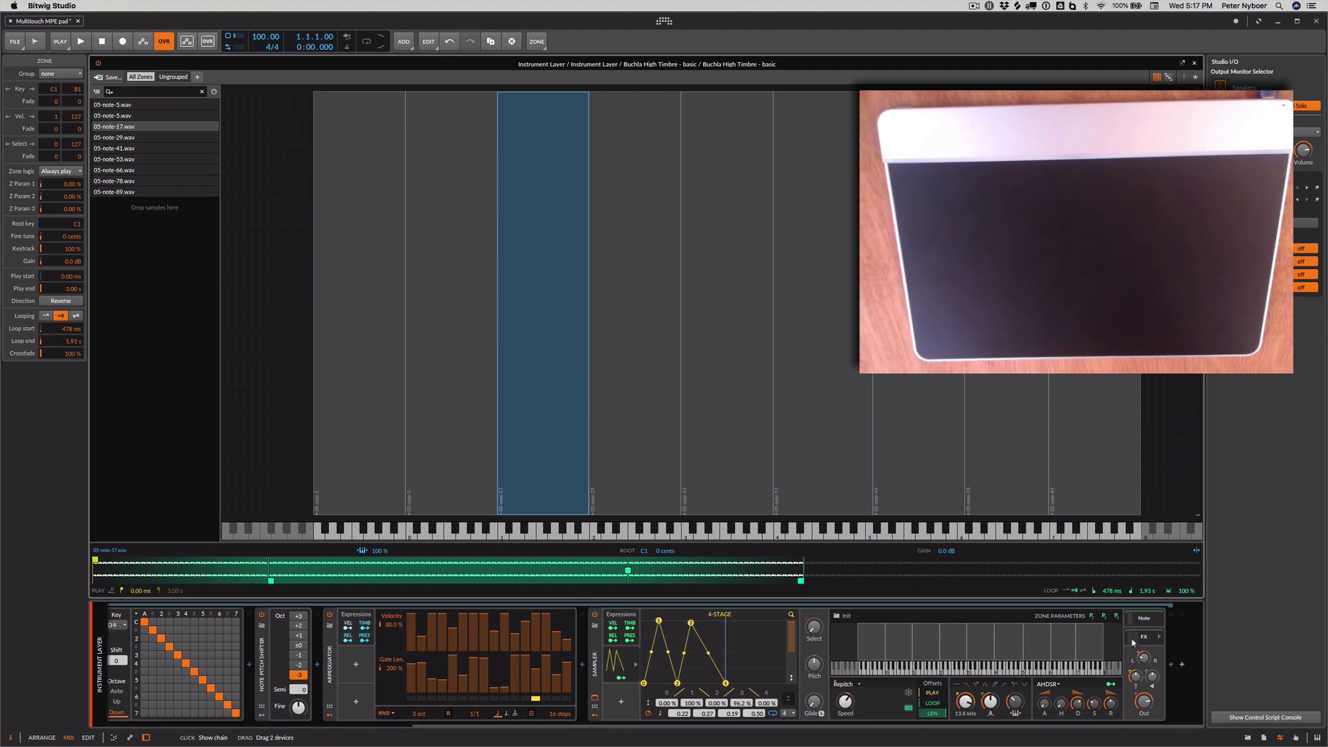
Expand the HIGH band of Multiband FX-2 and select the Compressor inside it.
{"action": "left_click_drag", "start_coordinate": [993, 724], "coordinate": [1173, 725]}
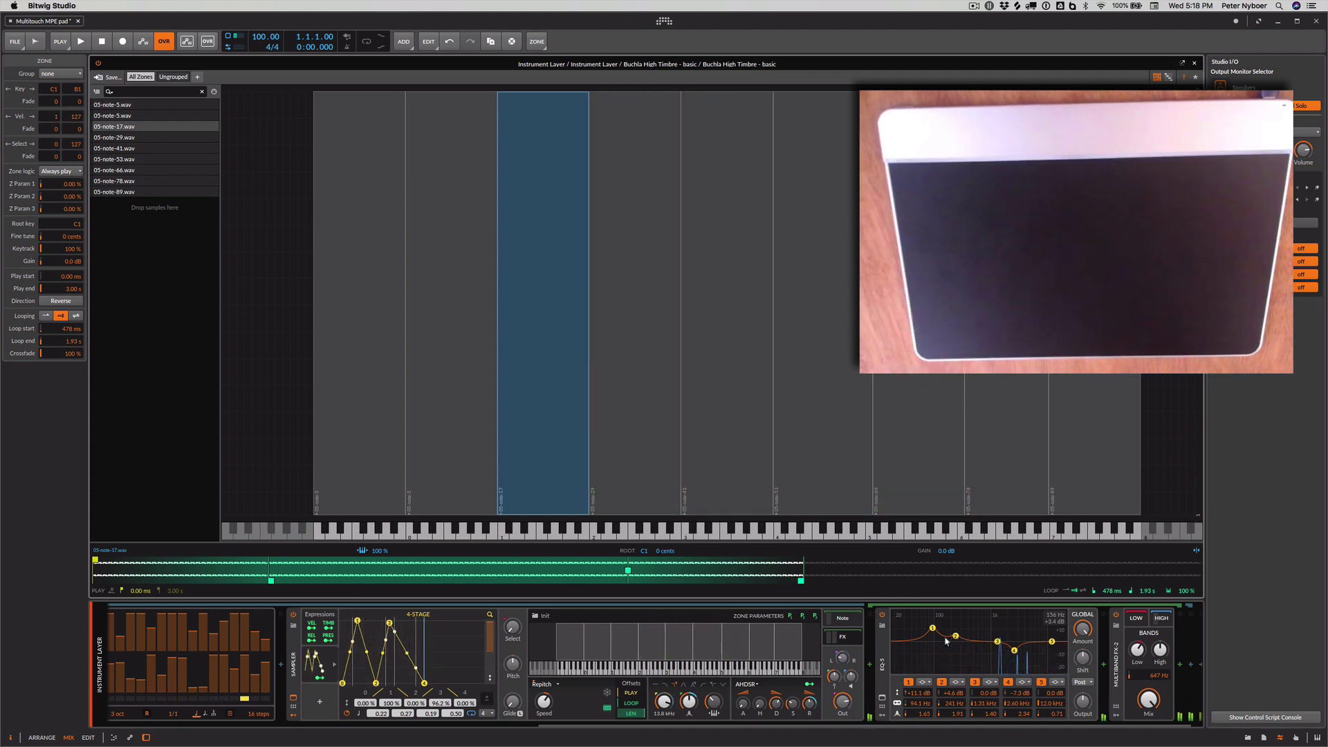
{"action": "left_click", "coordinate": [1115, 684]}
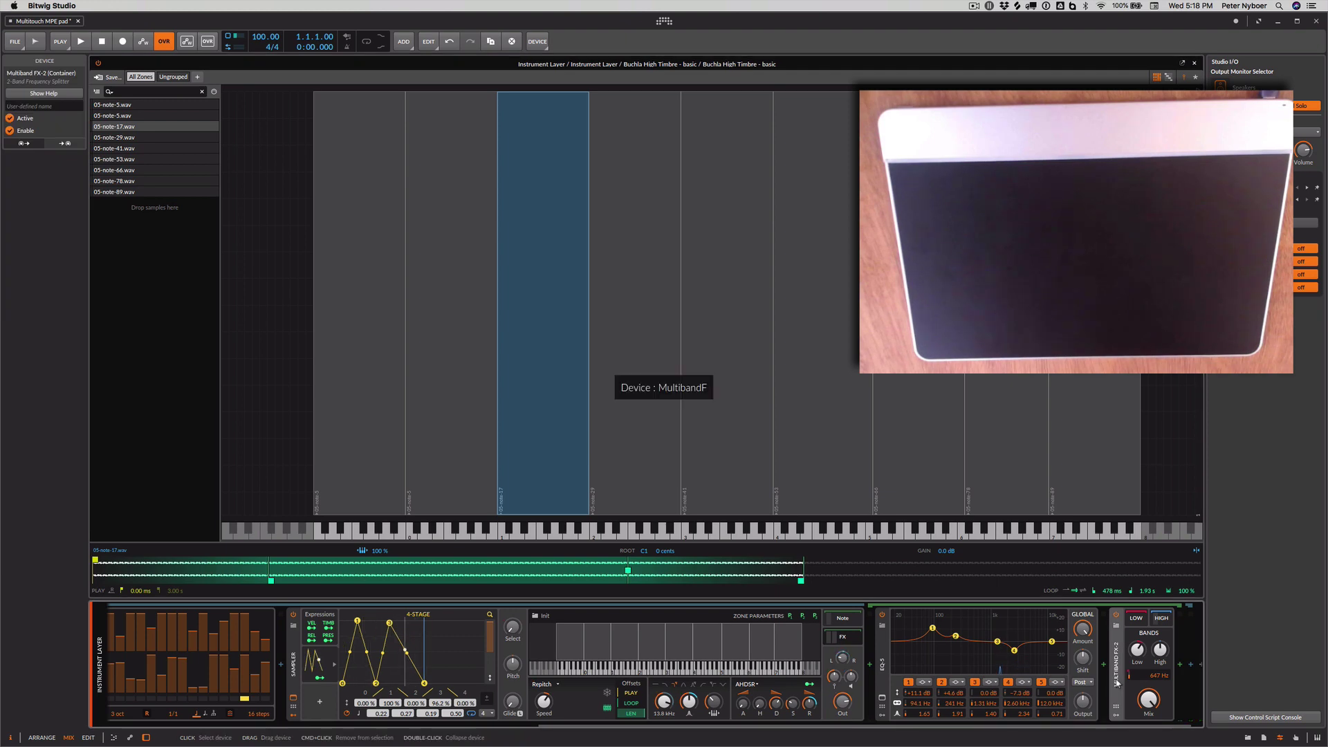
{"action": "scroll", "coordinate": [1141, 699], "scroll_direction": "right", "scroll_amount": 3}
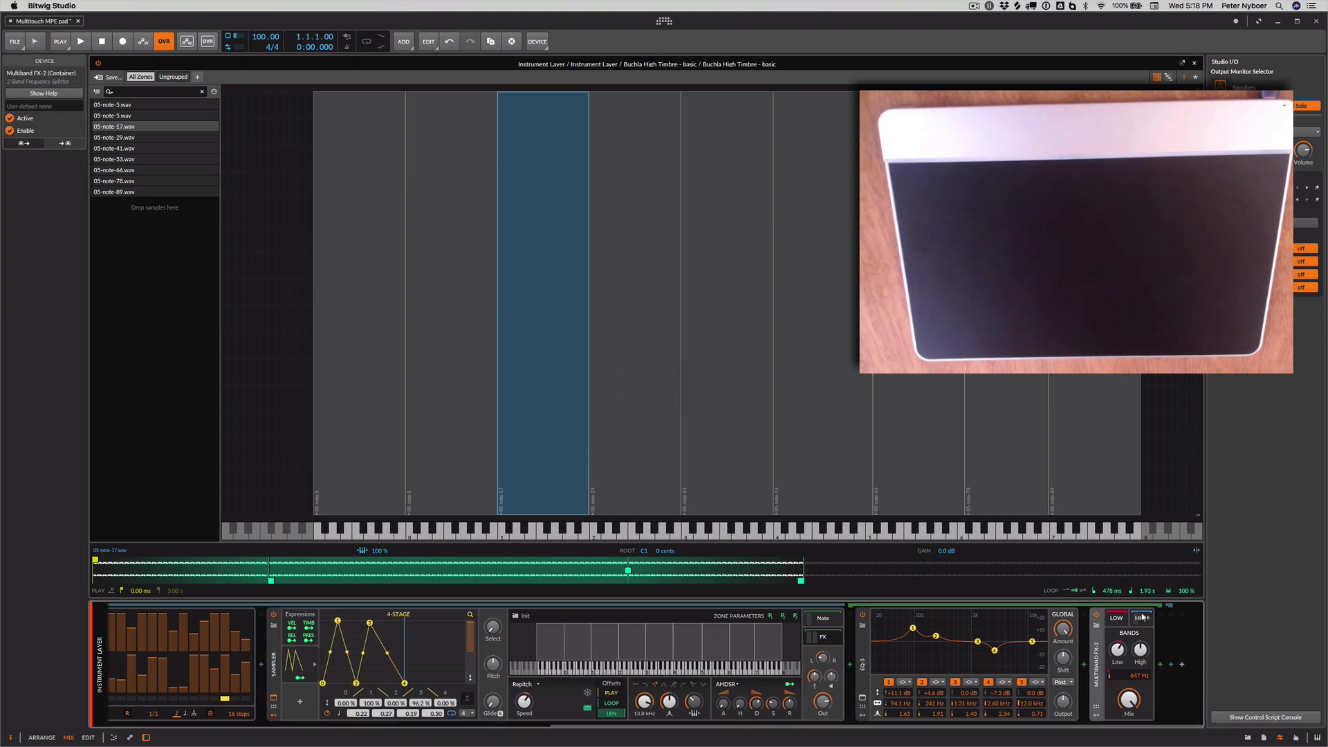
{"action": "left_click", "coordinate": [1141, 618]}
{"action": "scroll", "coordinate": [1076, 726], "scroll_direction": "right", "scroll_amount": 10}
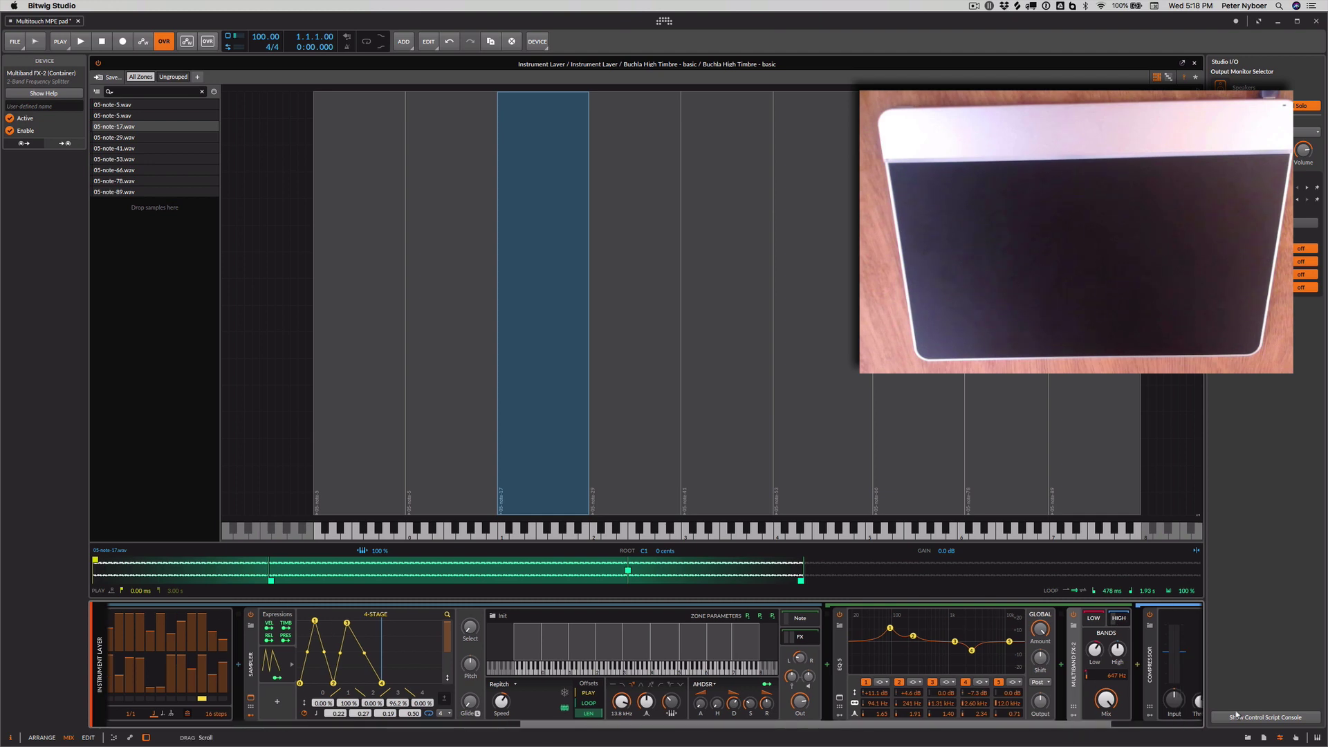
{"action": "left_click", "coordinate": [977, 641]}
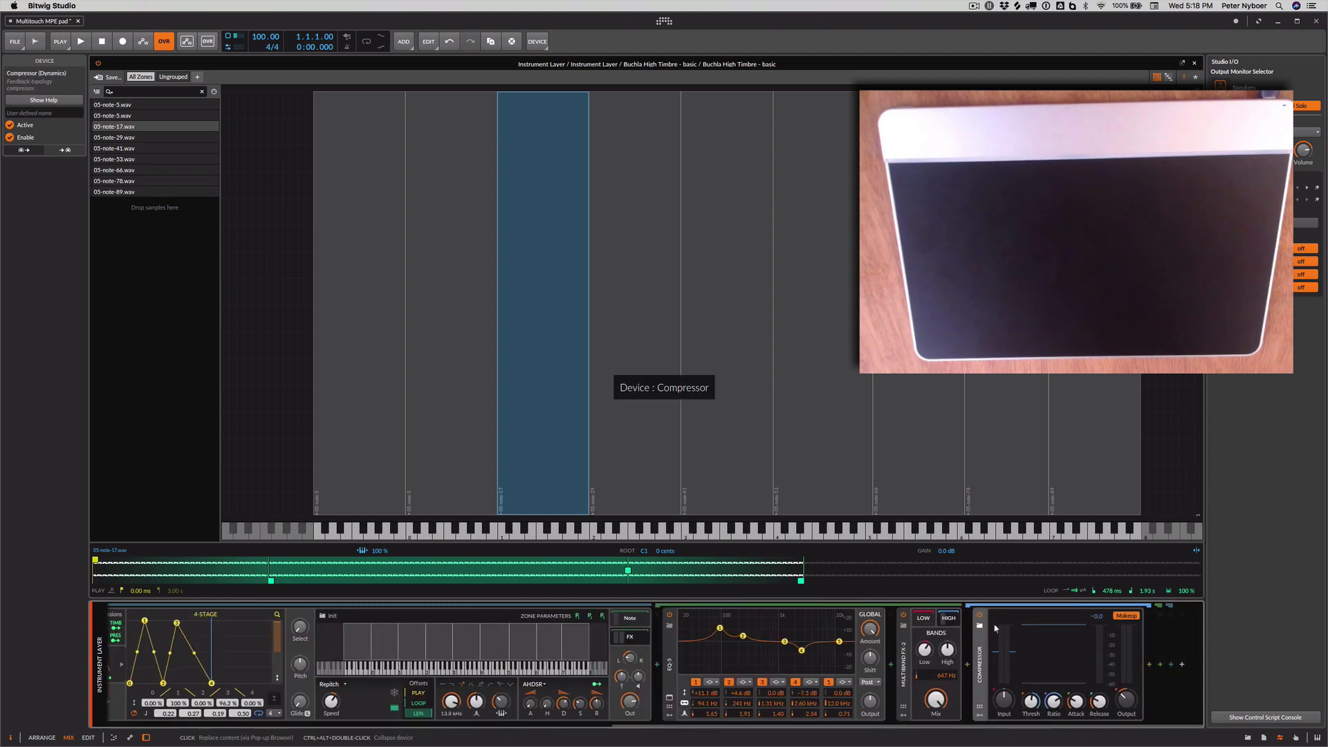